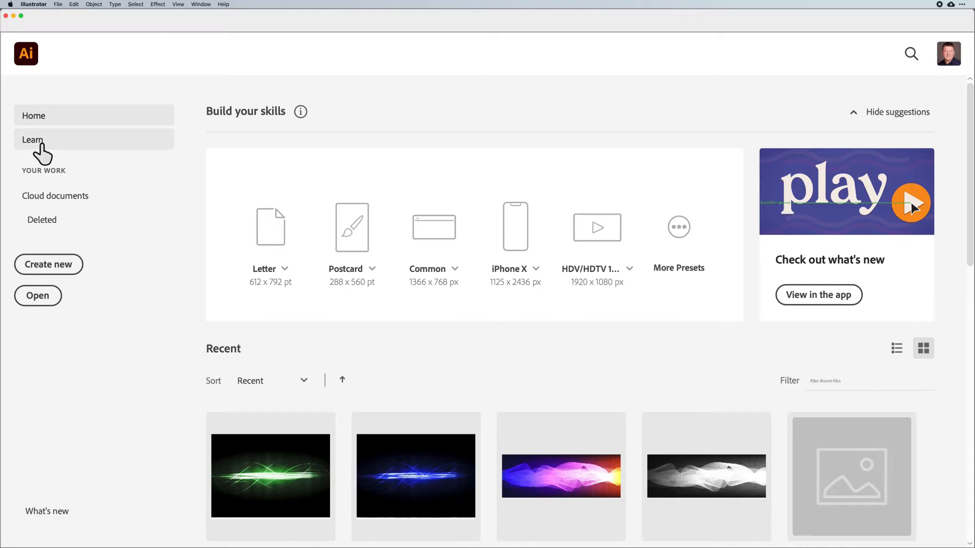
Step: View the Learn tutorials and the cloud documents list, and return to the Home screen
{"action": "left_click", "coordinate": [33, 149]}
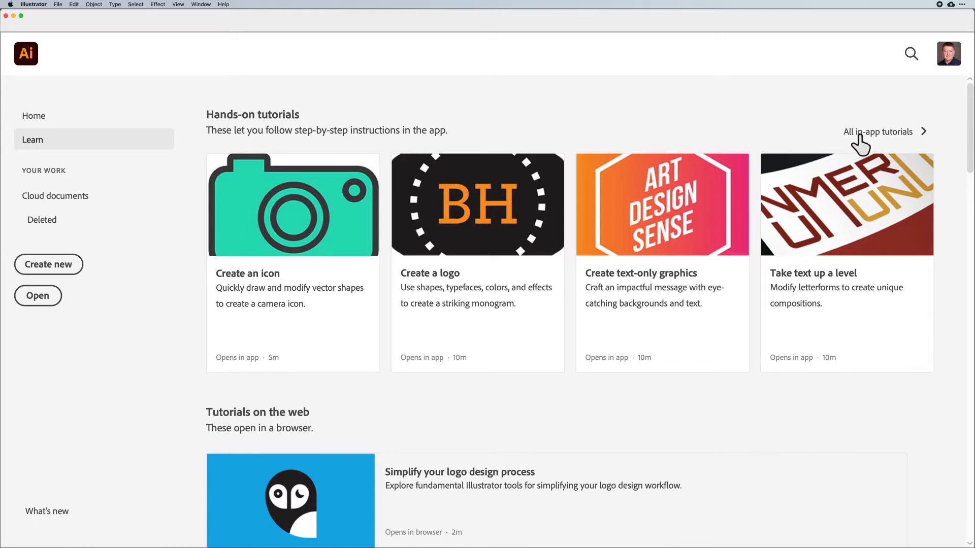
{"action": "left_click", "coordinate": [53, 202]}
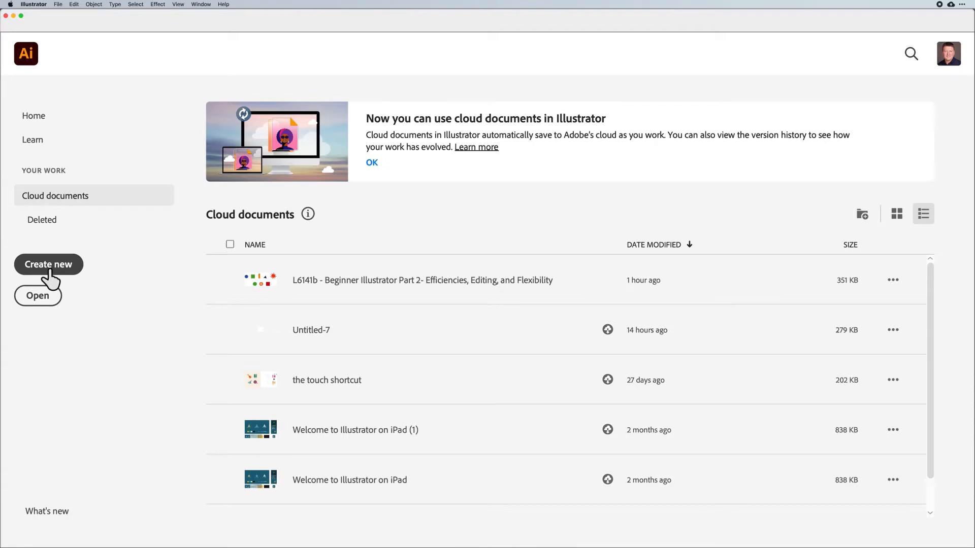
{"action": "left_click", "coordinate": [45, 122]}
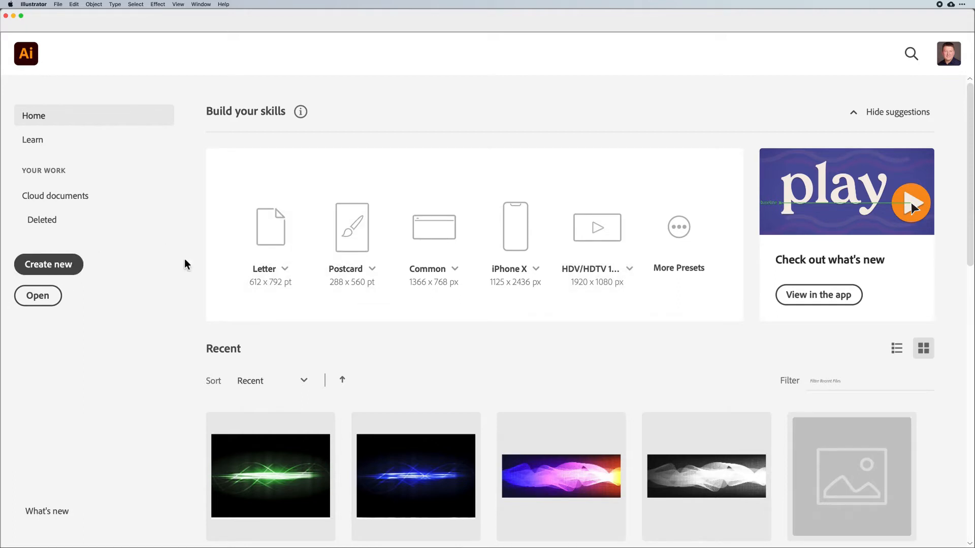
Step: Start a new document and review the Mobile, Web, Print, Film & Video and Art & Illustration presets and the available measurement units
{"action": "left_click", "coordinate": [53, 267]}
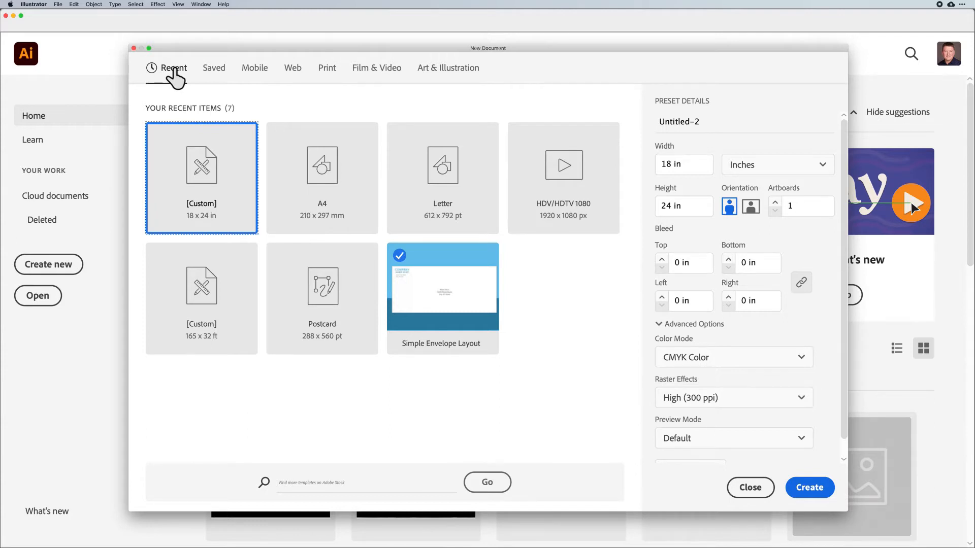
{"action": "left_click", "coordinate": [259, 72]}
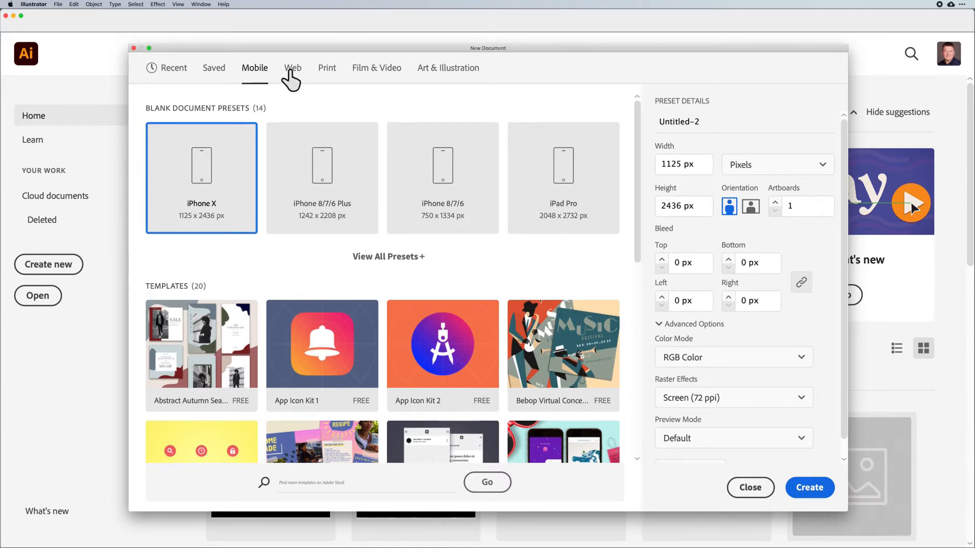
{"action": "left_click", "coordinate": [291, 71]}
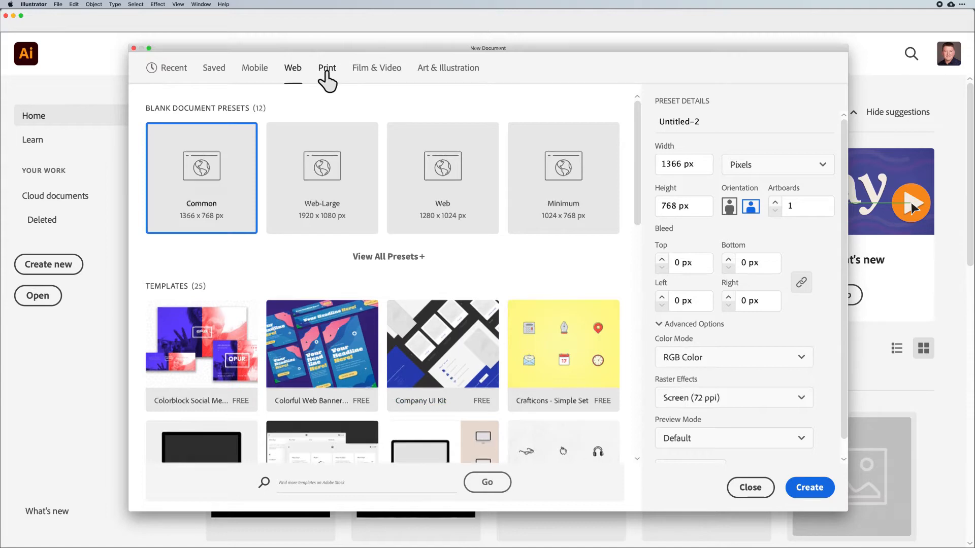
{"action": "left_click", "coordinate": [326, 74]}
{"action": "left_click", "coordinate": [380, 74]}
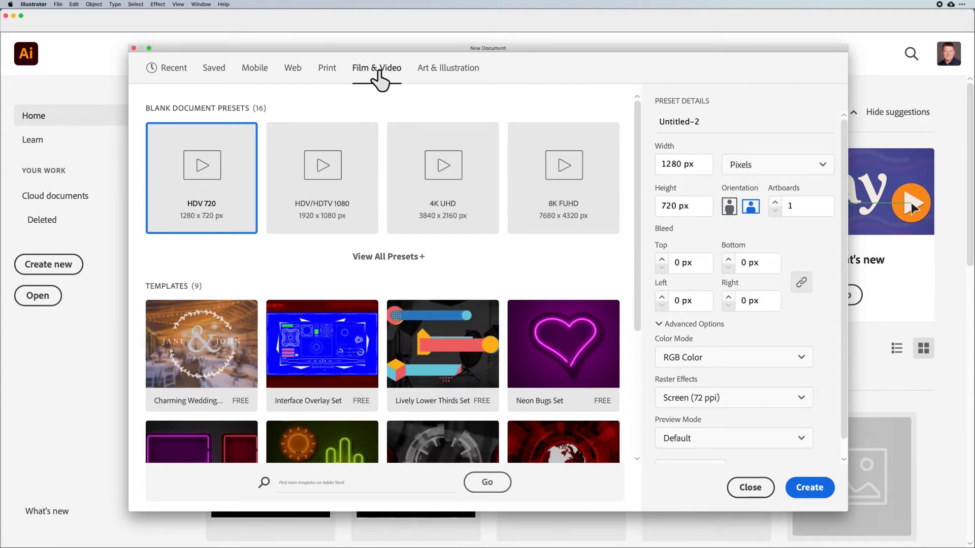
{"action": "left_click", "coordinate": [466, 71]}
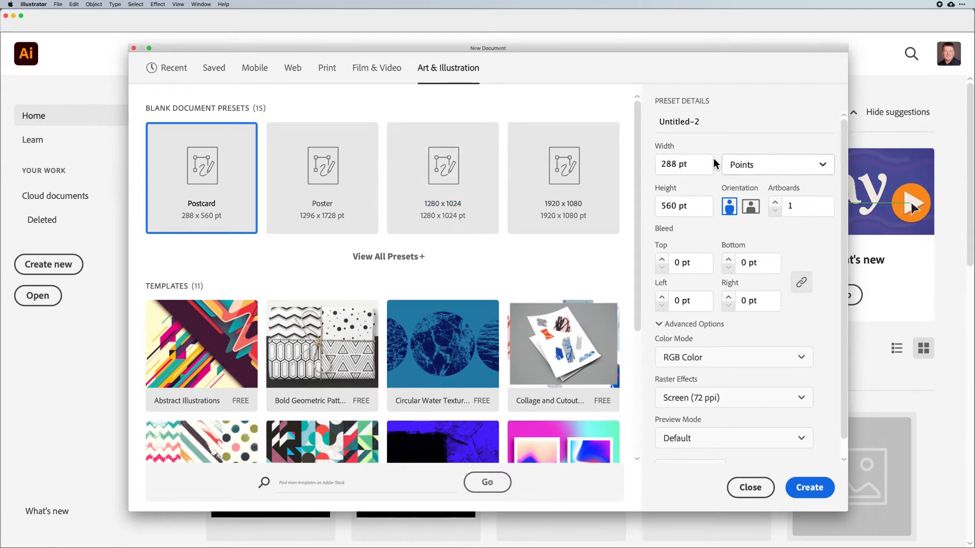
{"action": "left_click", "coordinate": [289, 65]}
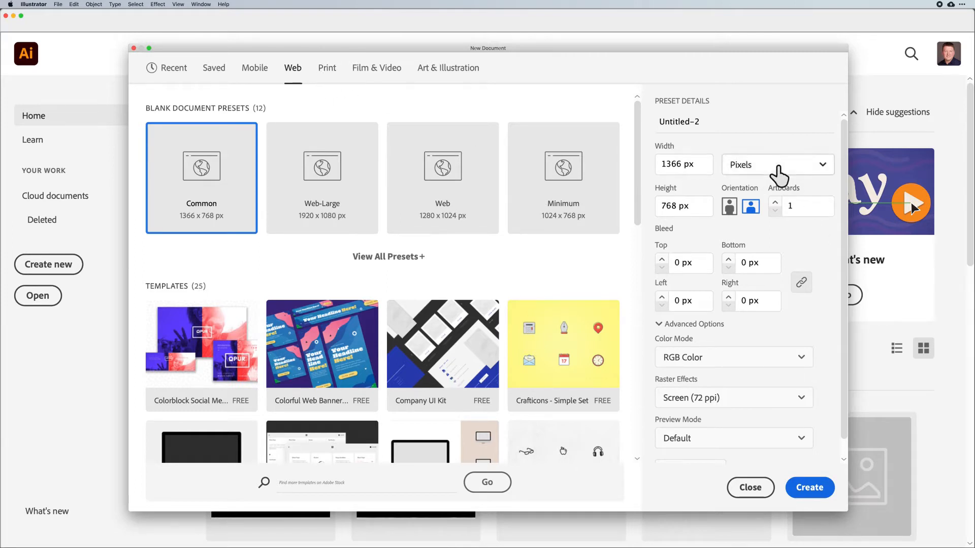
{"action": "left_click", "coordinate": [778, 173]}
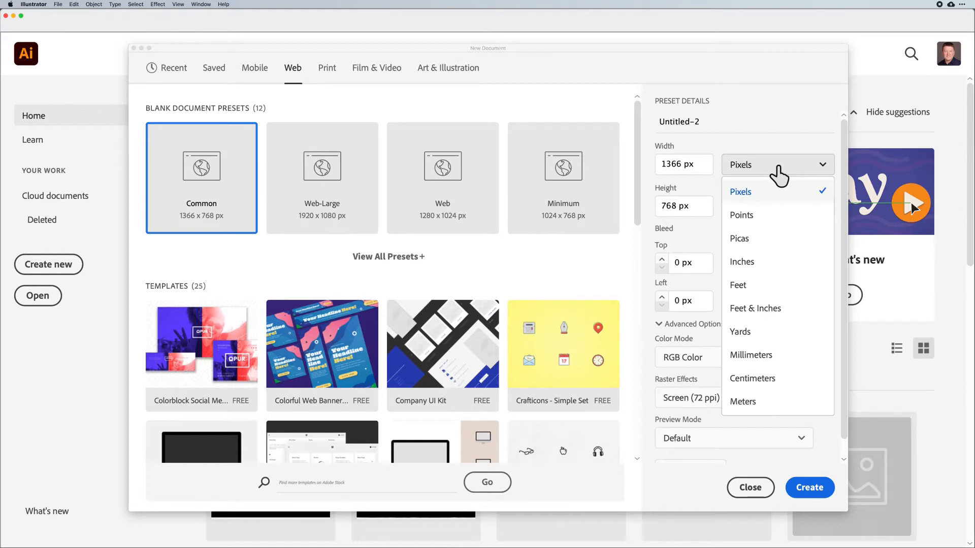
{"action": "left_click", "coordinate": [781, 115]}
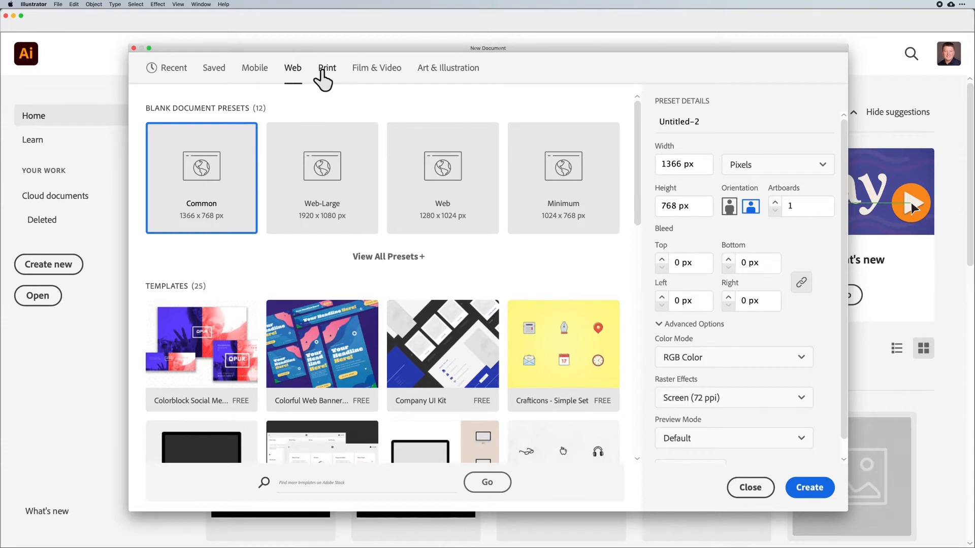
Step: Choose the Letter preset from the Print presets for the new document
{"action": "left_click", "coordinate": [322, 72]}
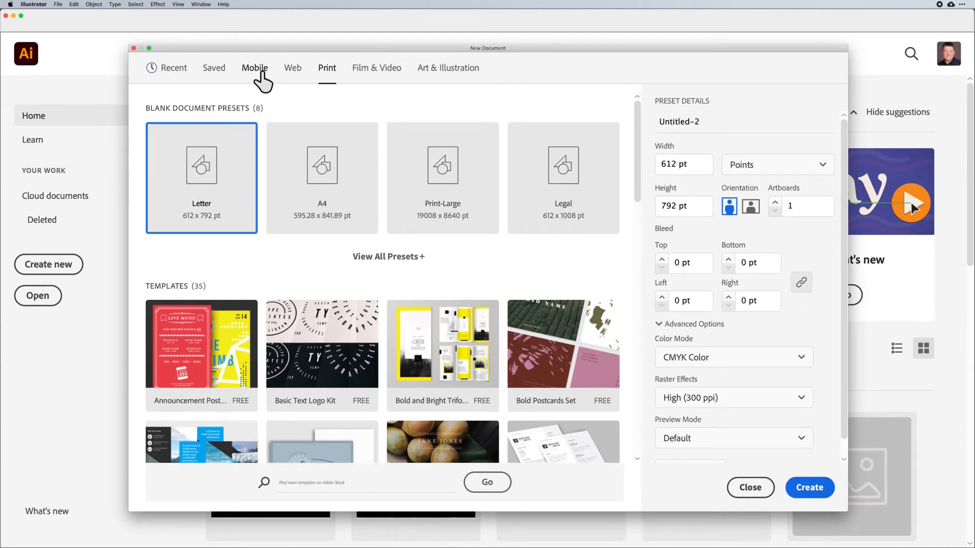
Step: Try RGB Color as the new document's color mode and return it to CMYK Color
{"action": "left_click", "coordinate": [727, 359]}
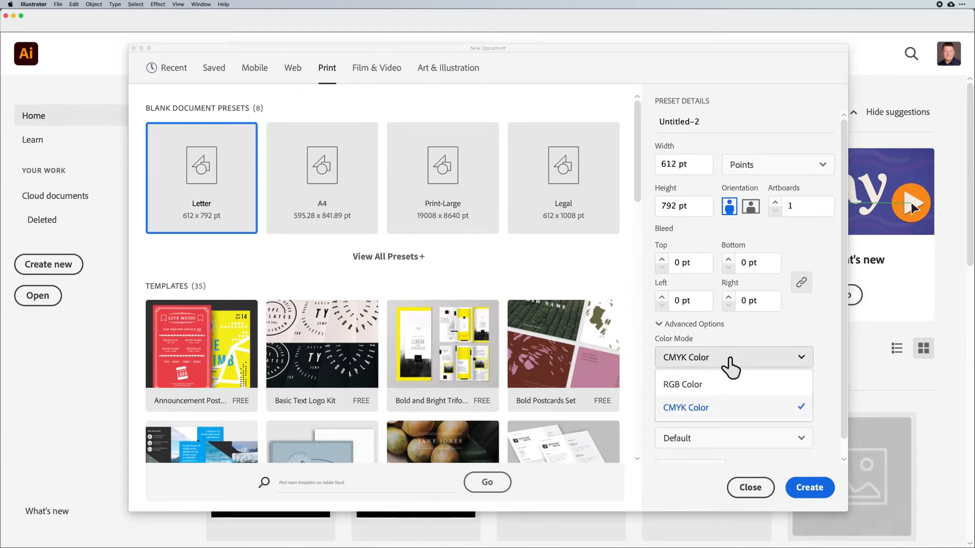
{"action": "left_click", "coordinate": [711, 389]}
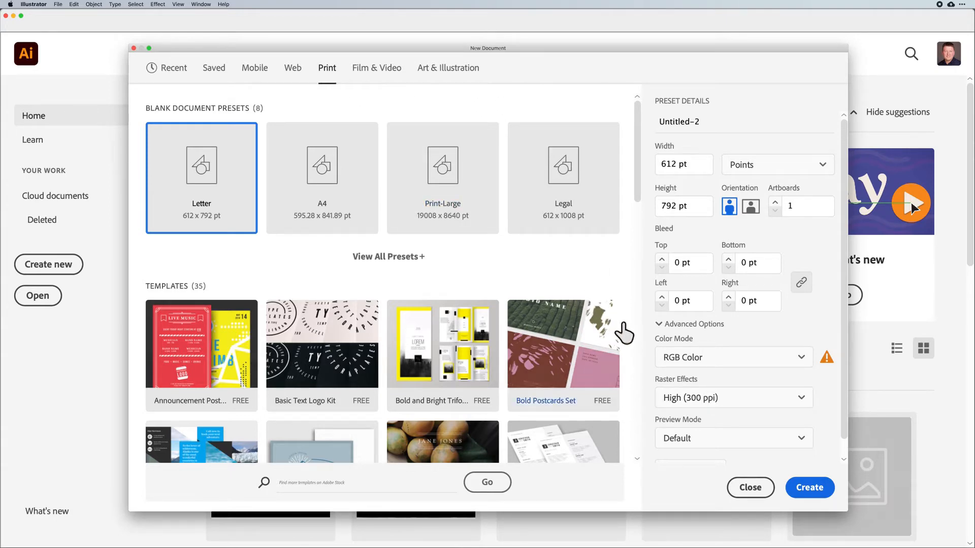
{"action": "left_click", "coordinate": [711, 361]}
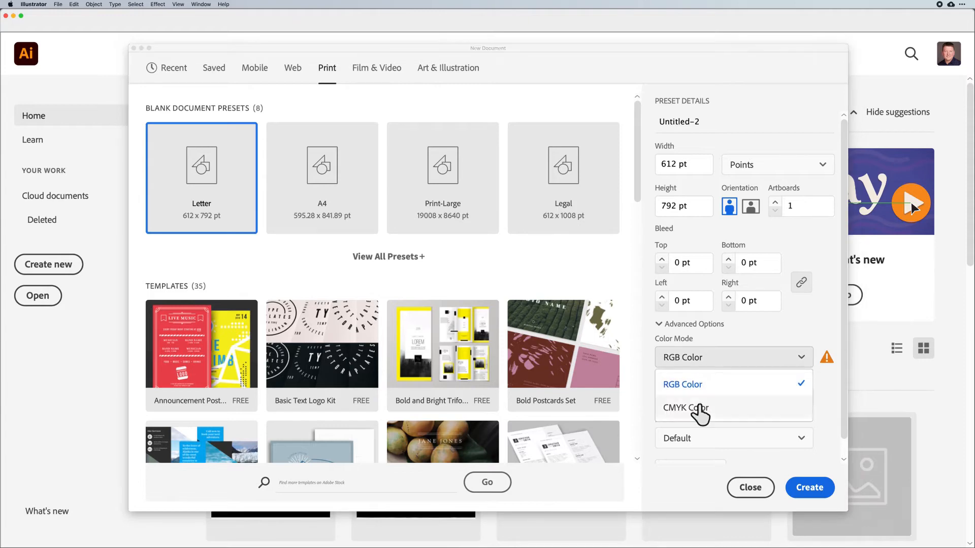
{"action": "left_click", "coordinate": [700, 412]}
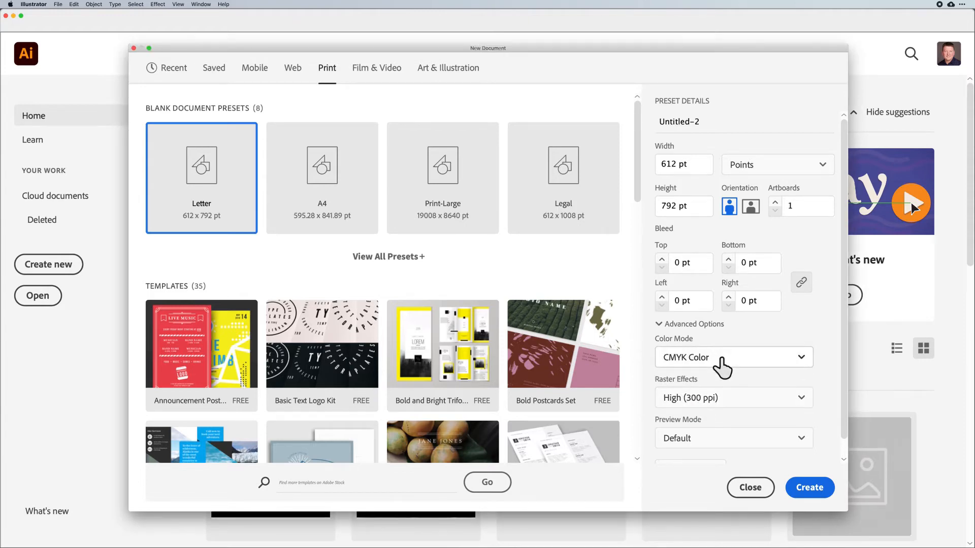
{"action": "left_click", "coordinate": [720, 360]}
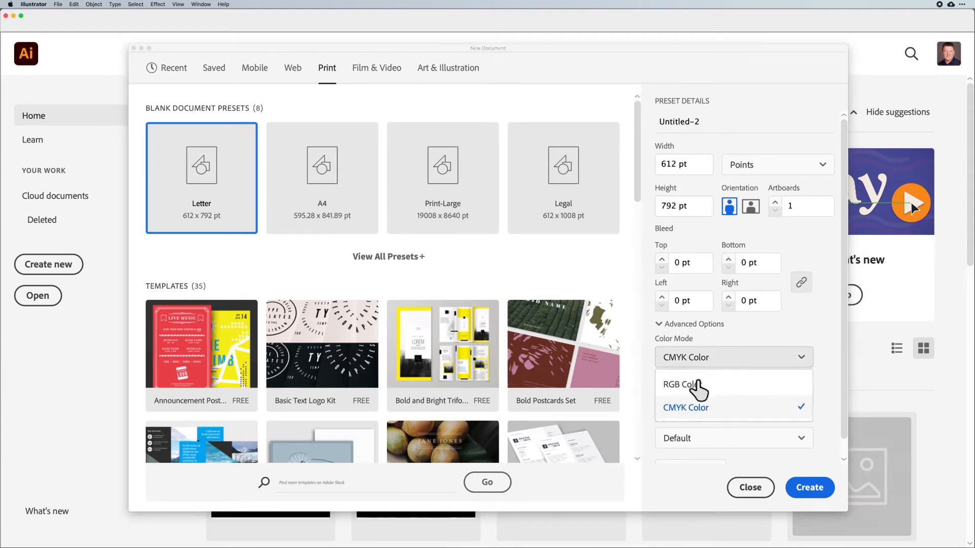
{"action": "left_click", "coordinate": [694, 386]}
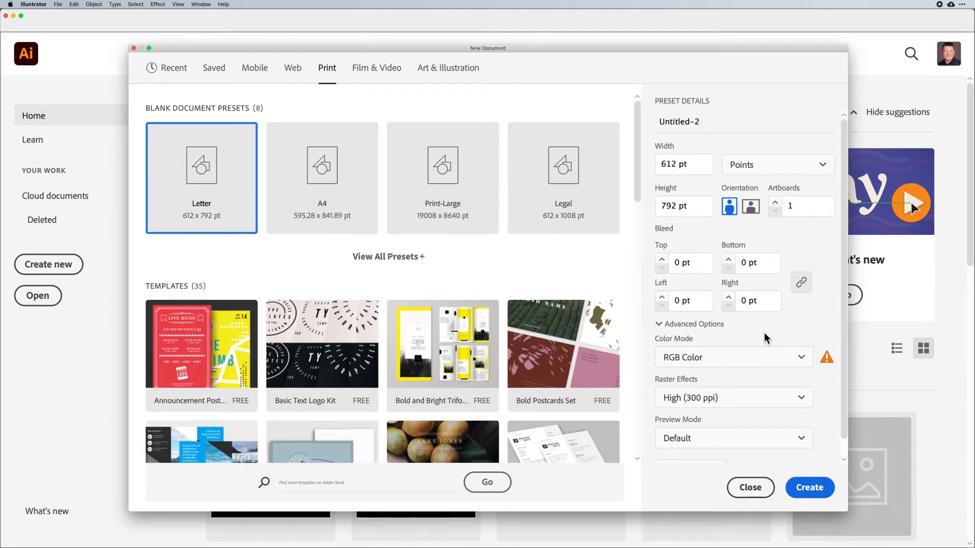
{"action": "left_click", "coordinate": [743, 361]}
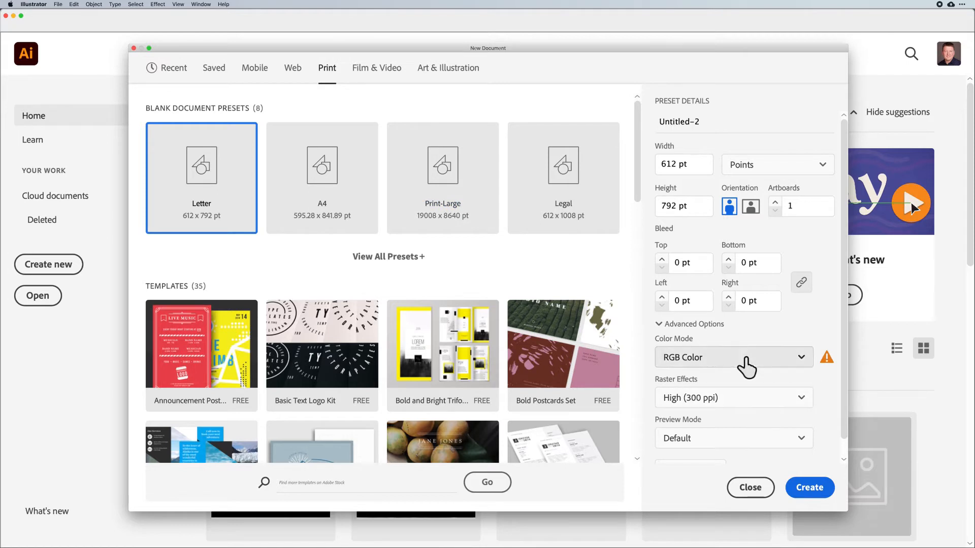
{"action": "left_click", "coordinate": [700, 410]}
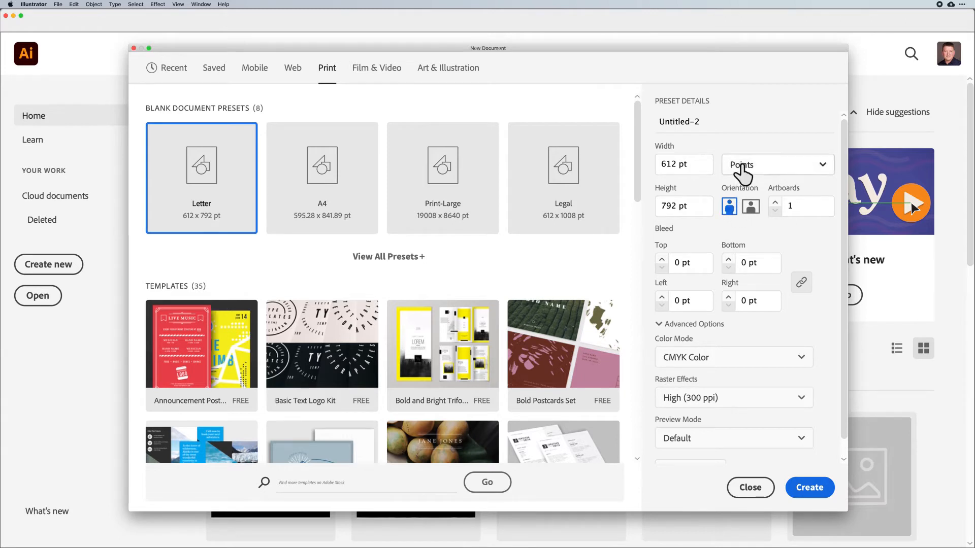
Step: Set the new document's units to centimeters and create the Letter-size document
{"action": "left_click", "coordinate": [740, 165]}
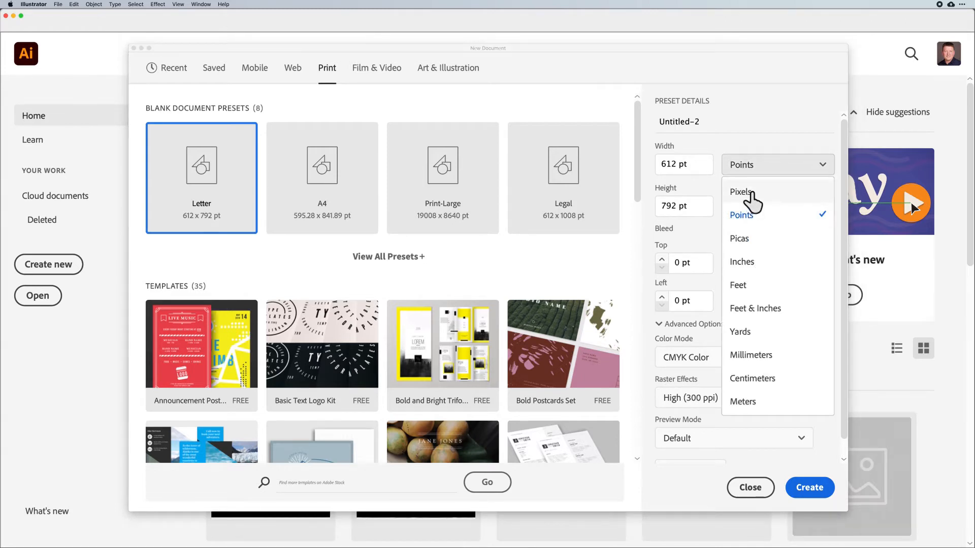
{"action": "left_click", "coordinate": [758, 378]}
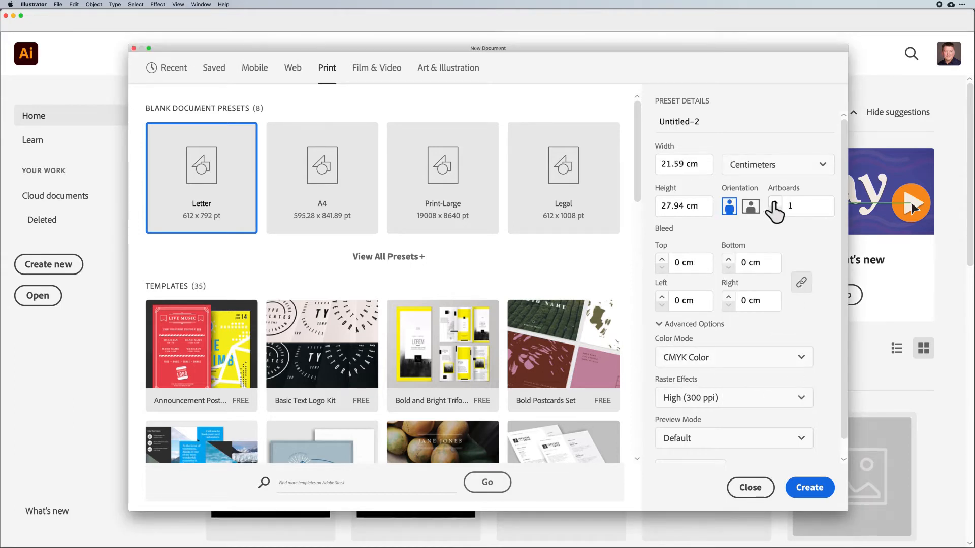
{"action": "scroll", "coordinate": [797, 387], "scroll_direction": "down", "scroll_amount": 1}
{"action": "scroll", "coordinate": [833, 357], "scroll_direction": "up", "scroll_amount": 1}
{"action": "scroll", "coordinate": [832, 356], "scroll_direction": "down", "scroll_amount": 1}
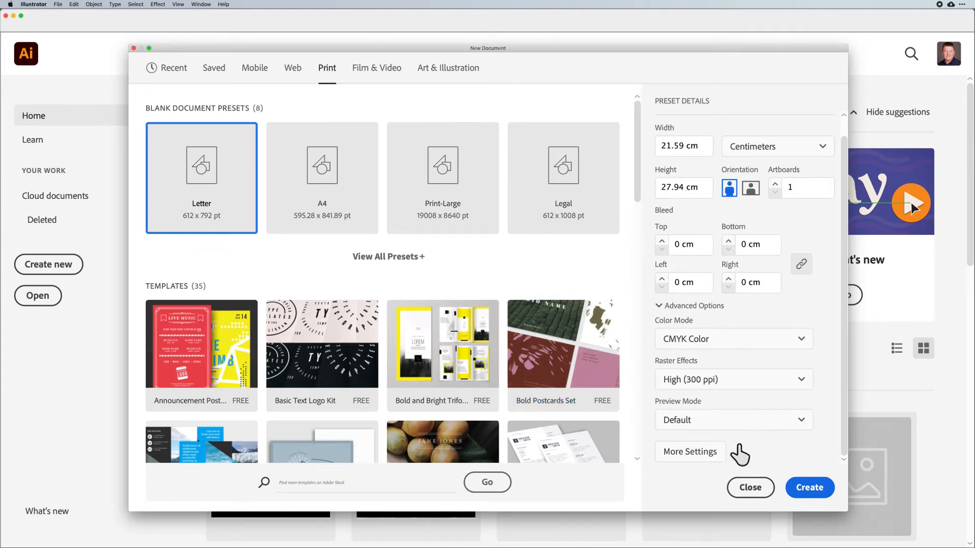
{"action": "left_click", "coordinate": [818, 488]}
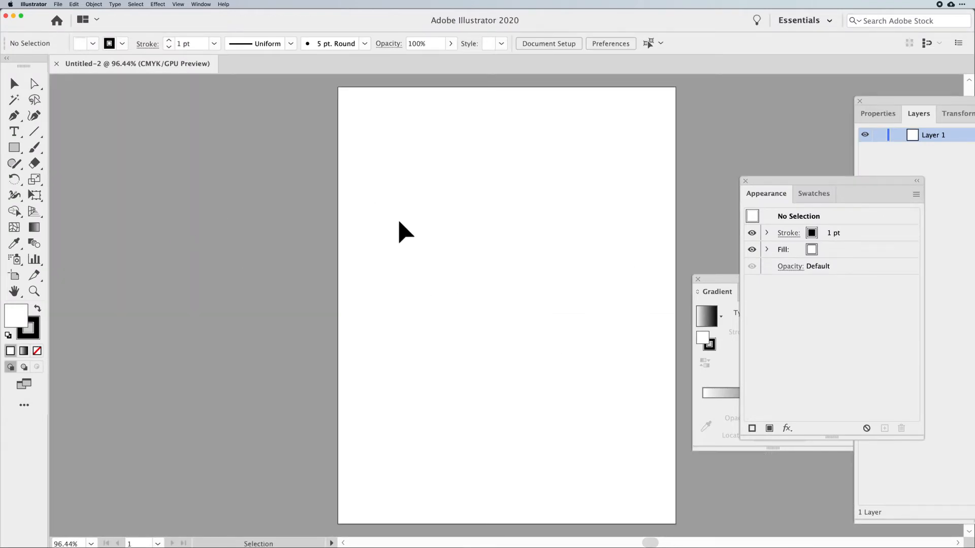
Step: Close the floating Appearance and Gradient panels and move the Layers panel group fully into view beside the artboard
{"action": "left_click", "coordinate": [744, 181]}
{"action": "left_click", "coordinate": [698, 279]}
{"action": "left_click_drag", "start_coordinate": [873, 105], "coordinate": [748, 60]}
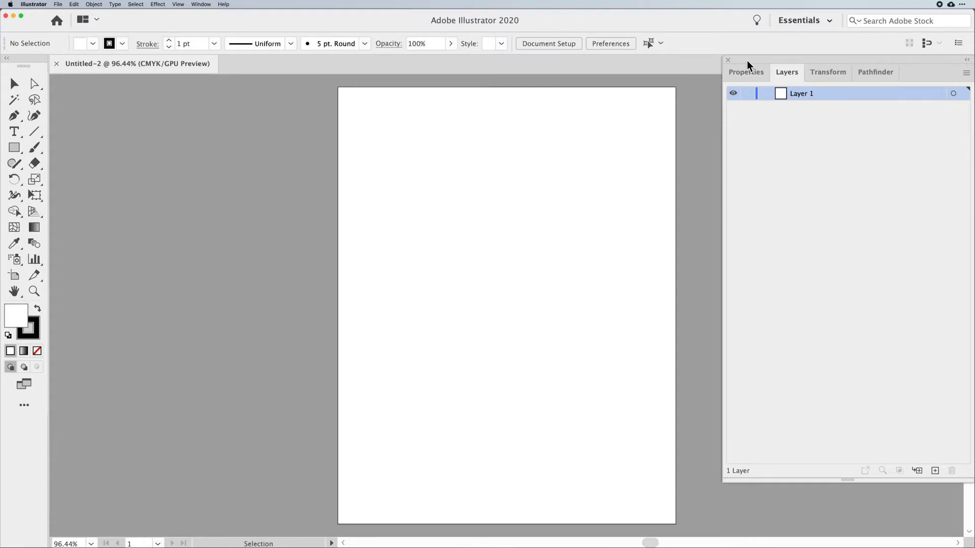
Step: Open the General preferences and shift the dialog slightly
{"action": "left_click", "coordinate": [34, 4]}
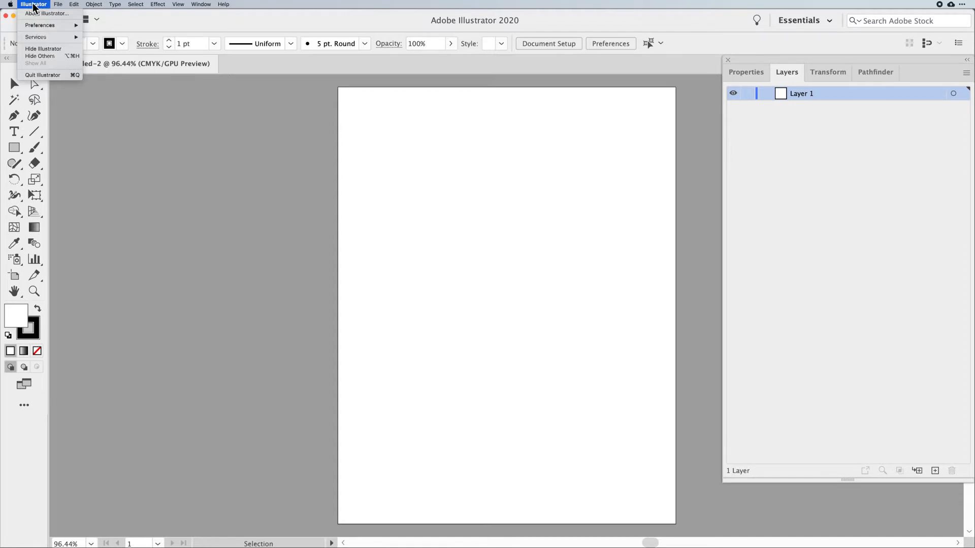
{"action": "mouse_move", "coordinate": [42, 28]}
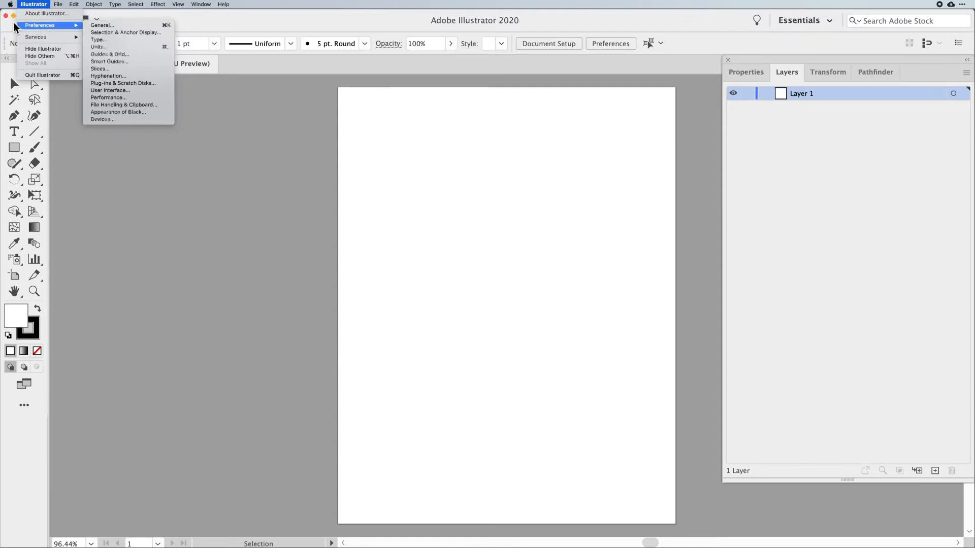
{"action": "left_click", "coordinate": [76, 4]}
{"action": "left_click", "coordinate": [75, 4]}
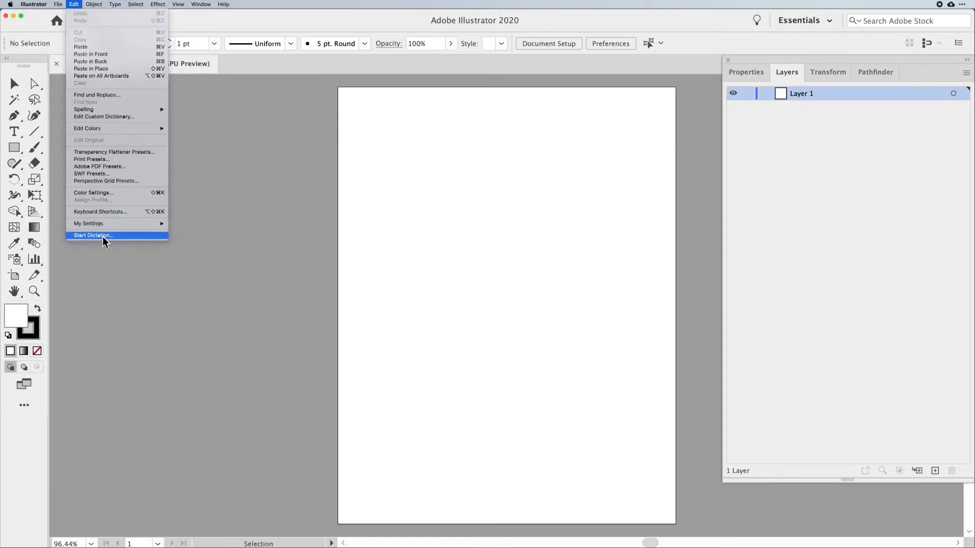
{"action": "mouse_move", "coordinate": [38, 5]}
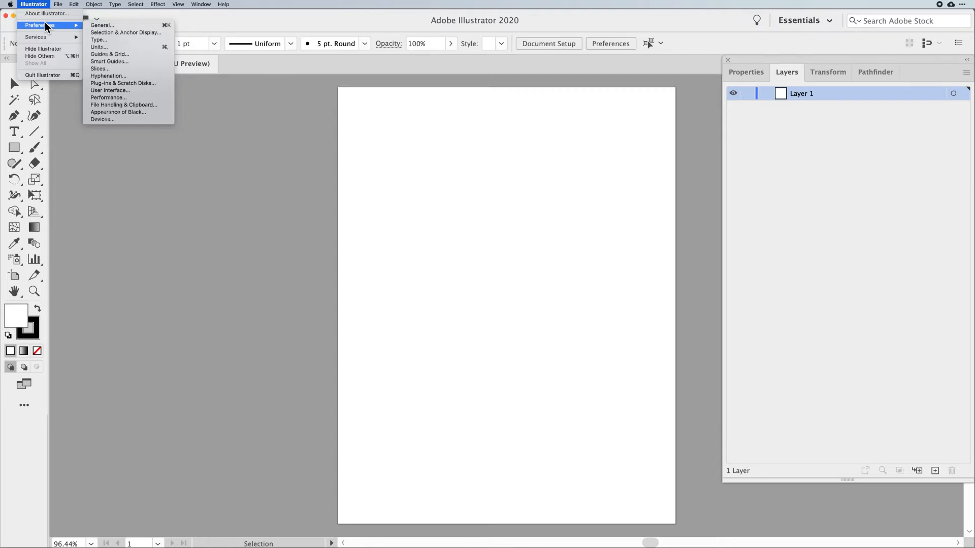
{"action": "left_click", "coordinate": [132, 24]}
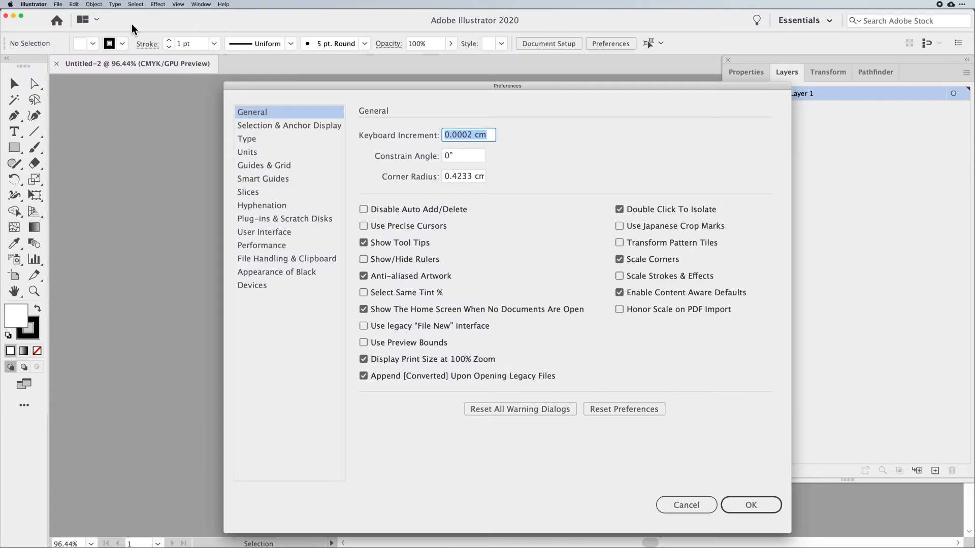
{"action": "left_click_drag", "start_coordinate": [290, 87], "coordinate": [284, 85]}
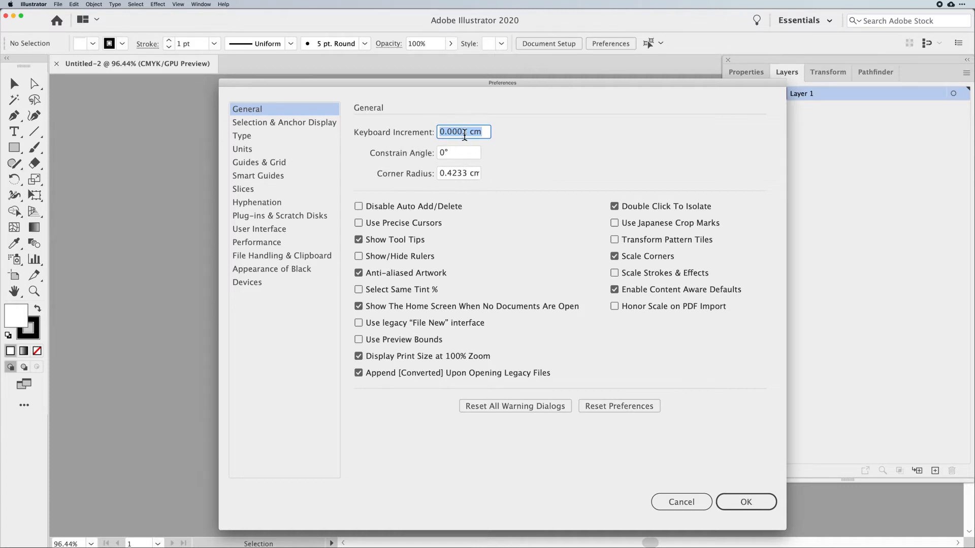
Step: Set the keyboard increment in the General preferences to 1 mm
{"action": "left_click_drag", "start_coordinate": [467, 133], "coordinate": [434, 132]}
{"action": "type", "text": "1"}
{"action": "double_click", "coordinate": [449, 130]}
{"action": "type", "text": "mm"}
{"action": "left_click_drag", "start_coordinate": [475, 129], "coordinate": [432, 129]}
{"action": "left_click_drag", "start_coordinate": [448, 174], "coordinate": [462, 175]}
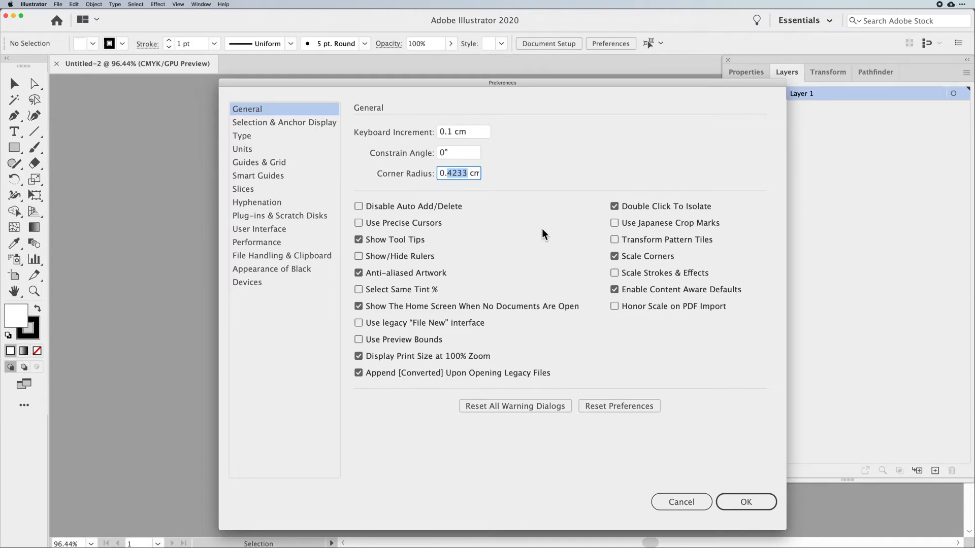
Step: Review the Selection & Anchor Display preferences and the Type preferences for size/leading, tracking and baseline shift
{"action": "left_click", "coordinate": [269, 124]}
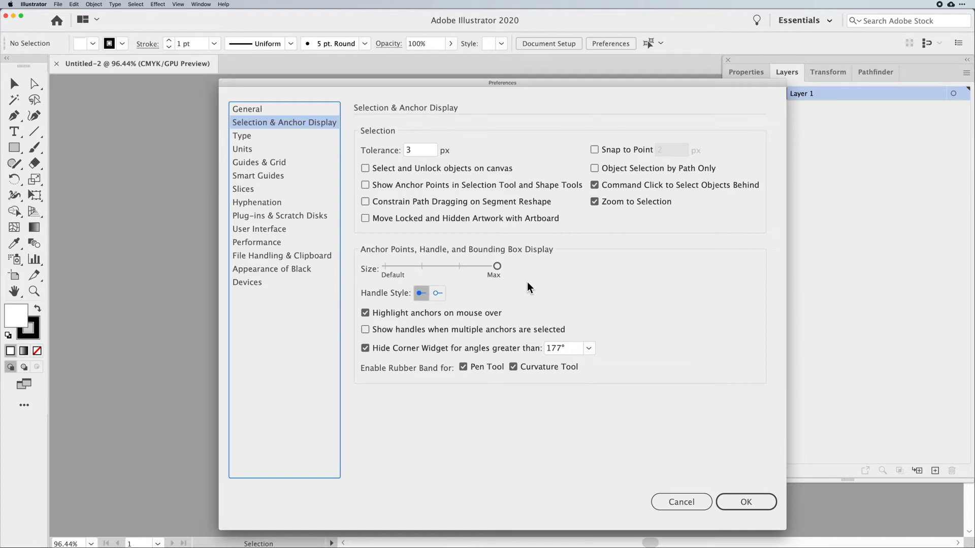
{"action": "left_click", "coordinate": [241, 136]}
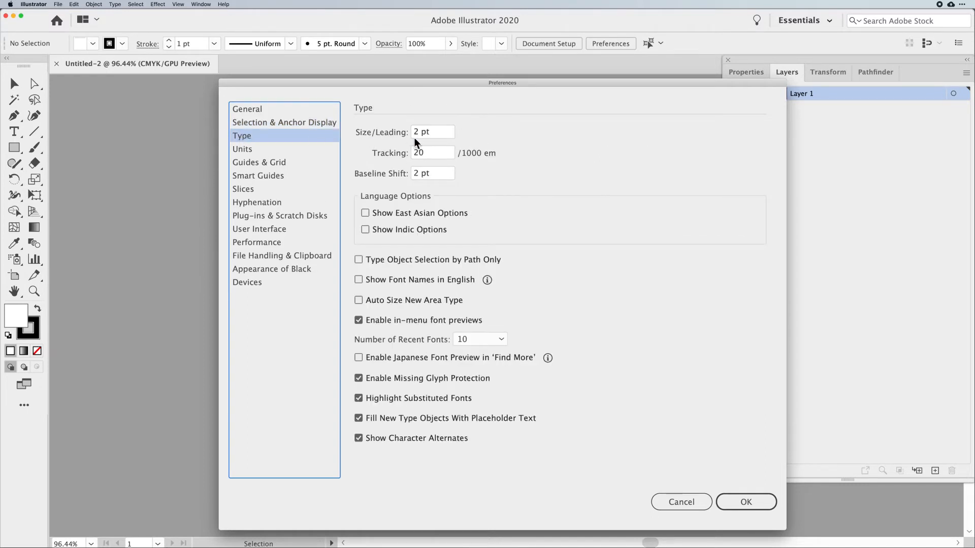
{"action": "left_click", "coordinate": [432, 132]}
{"action": "key", "text": "Tab"}
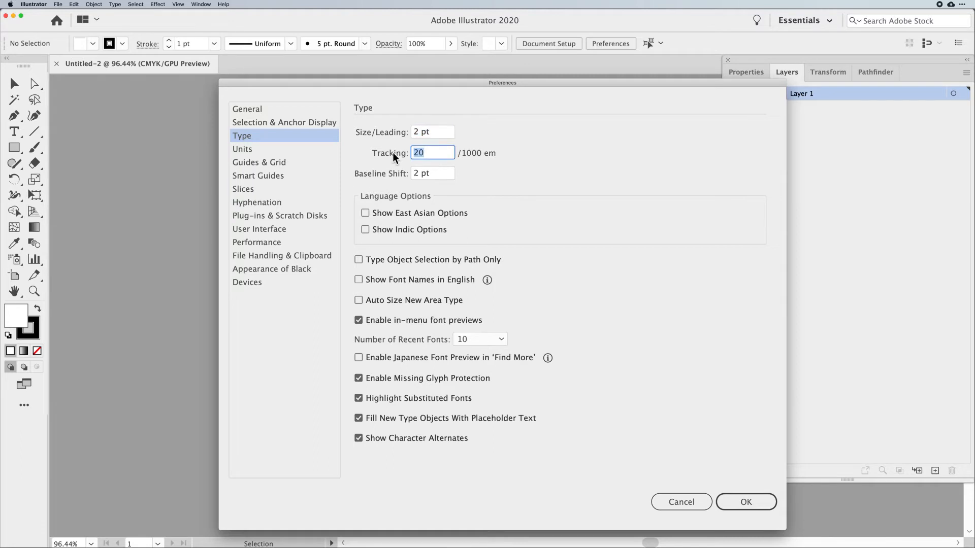
{"action": "key", "text": "Tab"}
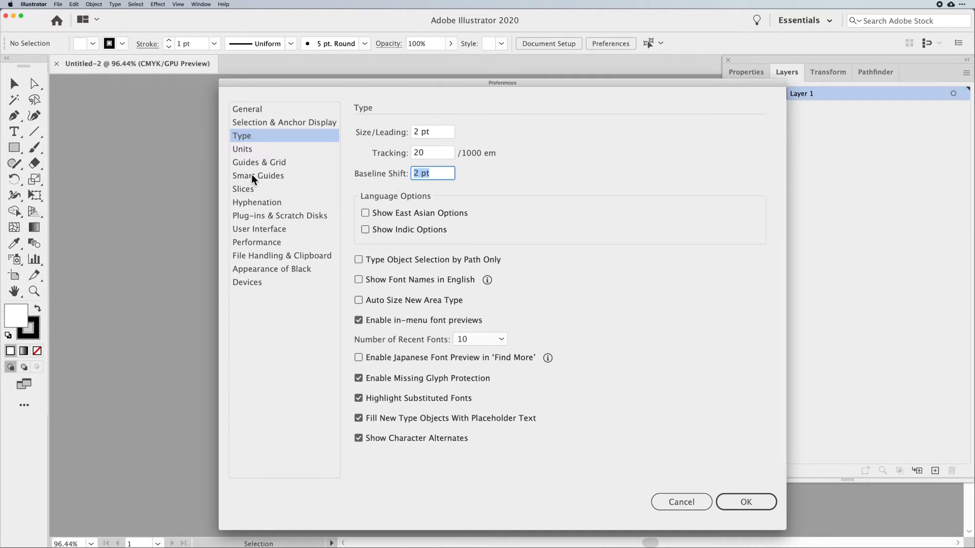
Step: Examine the Units preferences, including the measurement units offered for strokes and for type
{"action": "left_click", "coordinate": [248, 152]}
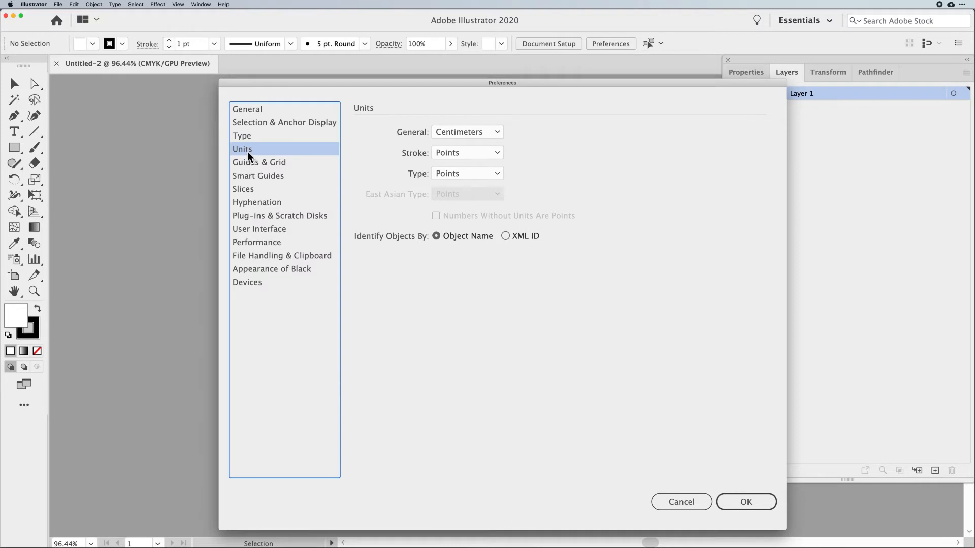
{"action": "left_click", "coordinate": [473, 154]}
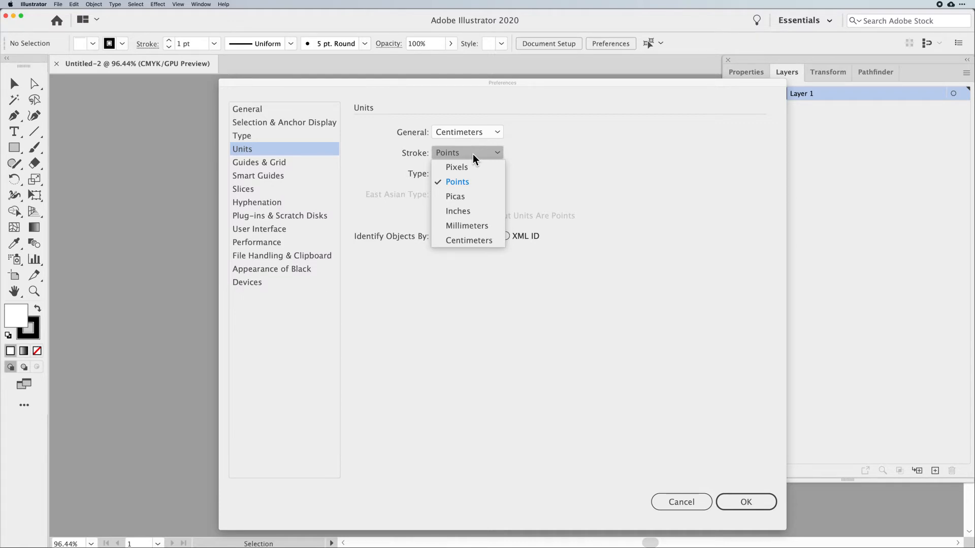
{"action": "left_click", "coordinate": [473, 154]}
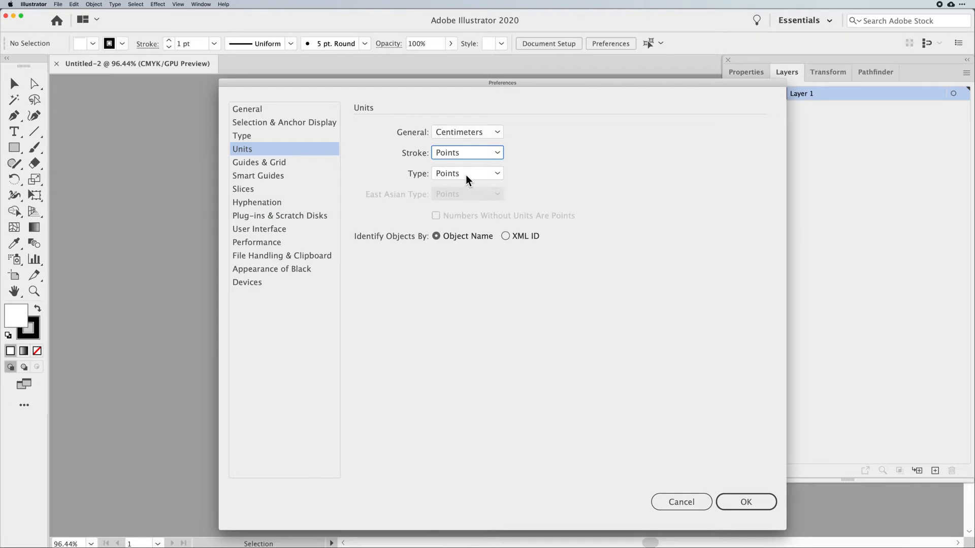
{"action": "left_click", "coordinate": [466, 176]}
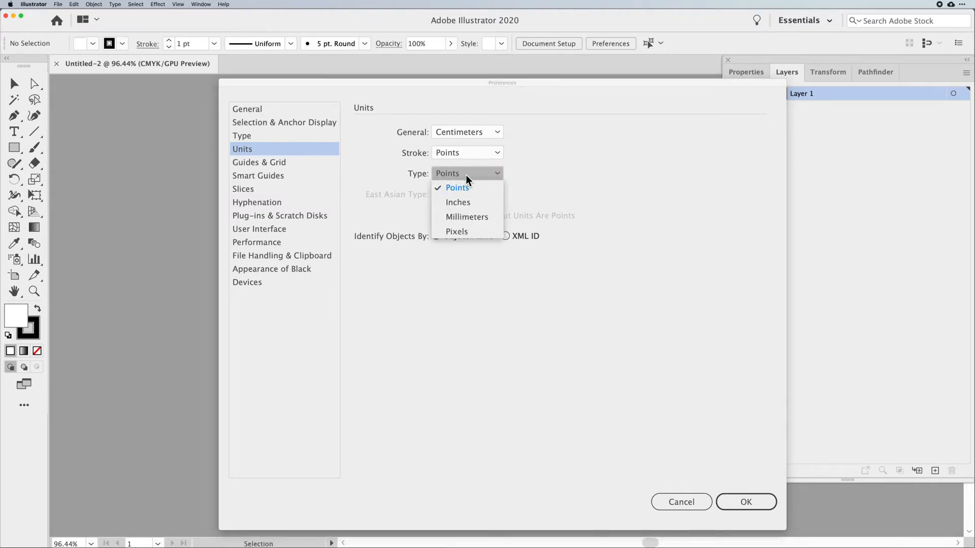
{"action": "left_click", "coordinate": [466, 176]}
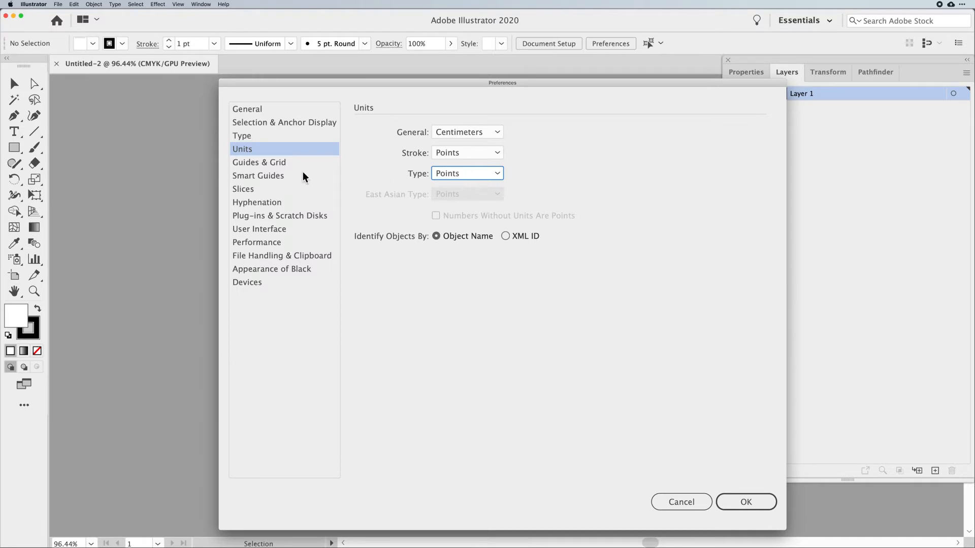
Step: Review the Guides & Grid, Smart Guides, Slices and Hyphenation preferences
{"action": "left_click", "coordinate": [269, 164]}
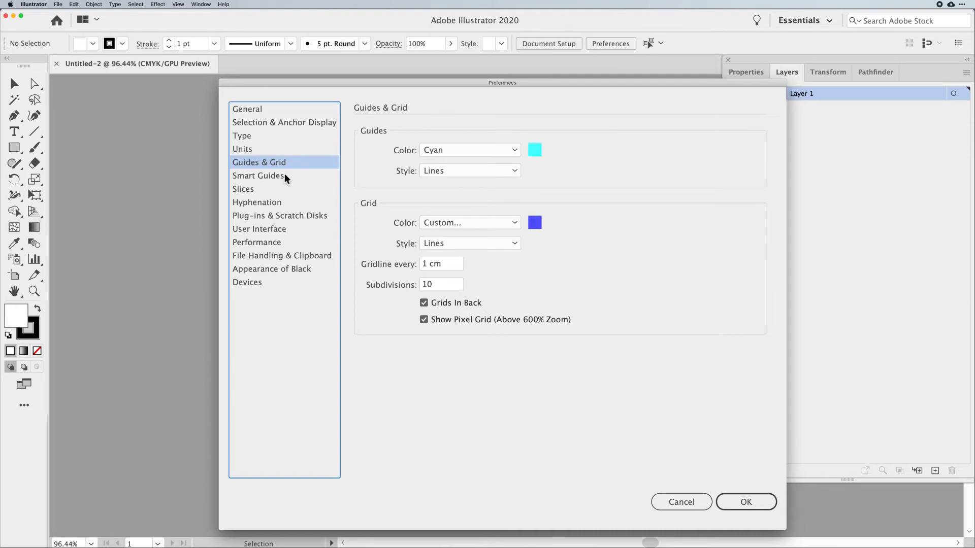
{"action": "left_click", "coordinate": [271, 176]}
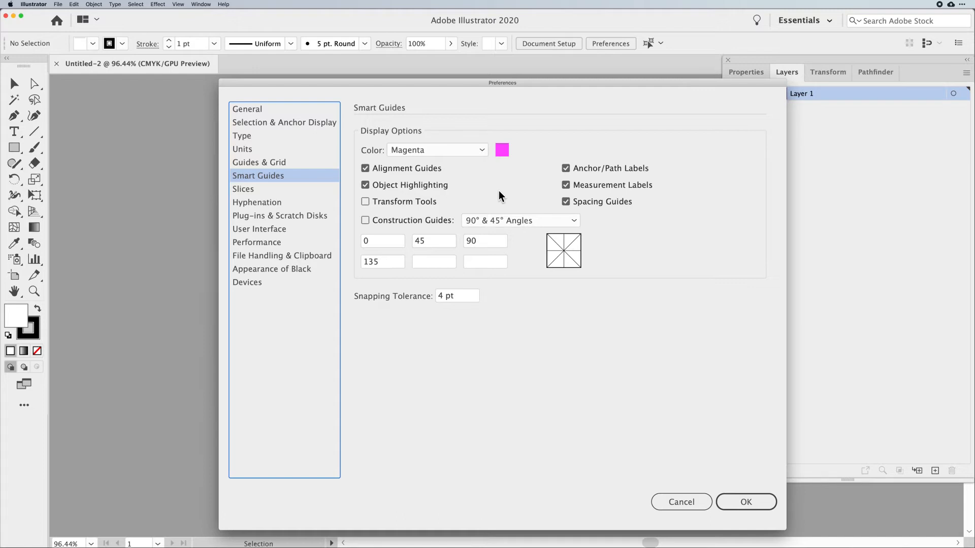
{"action": "left_click", "coordinate": [267, 190]}
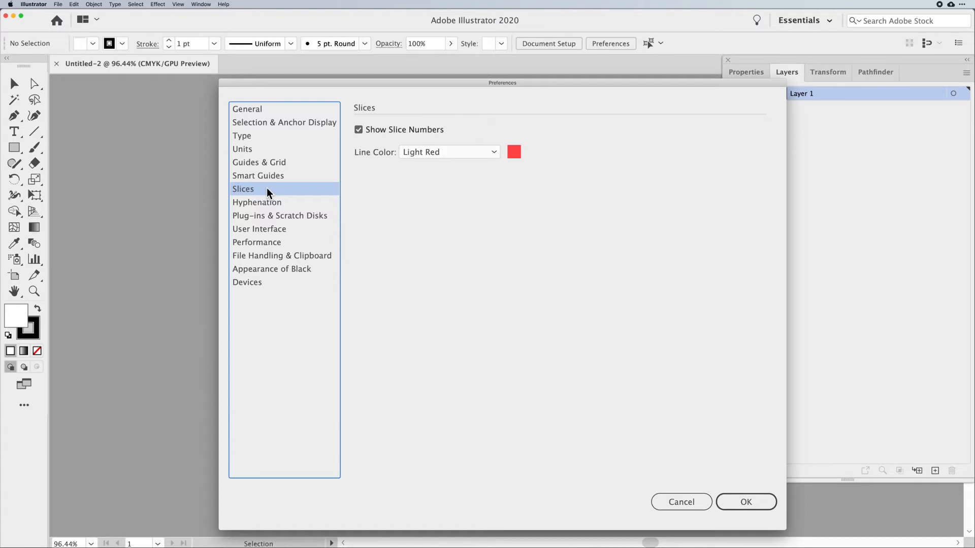
{"action": "left_click", "coordinate": [294, 202]}
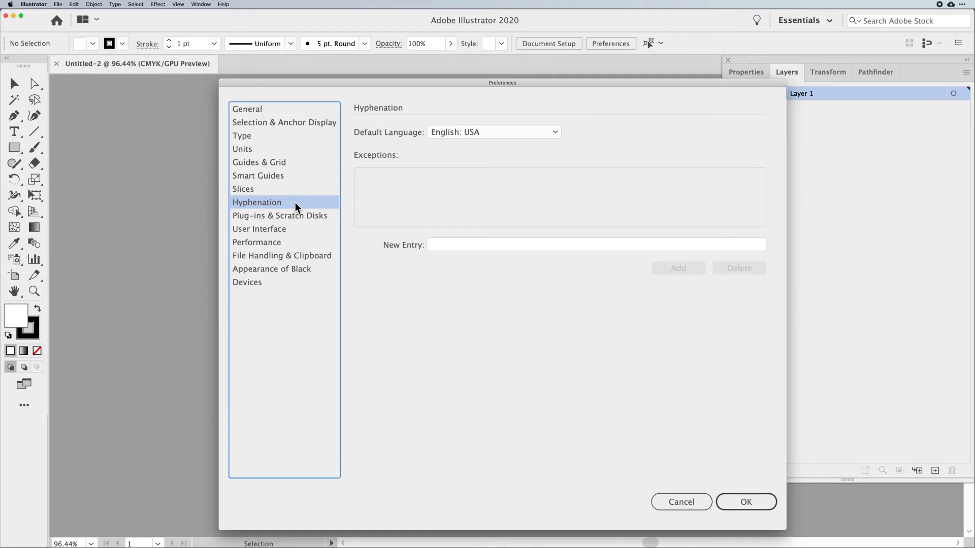
Step: Examine the Plug-ins & Scratch Disks preferences and the drives offered as the secondary scratch disk
{"action": "left_click", "coordinate": [323, 217]}
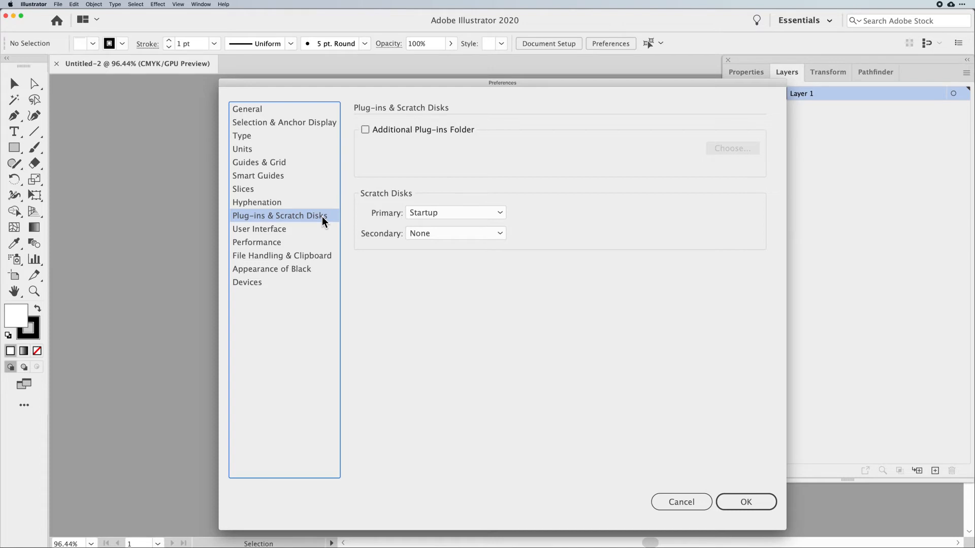
{"action": "left_click", "coordinate": [441, 234]}
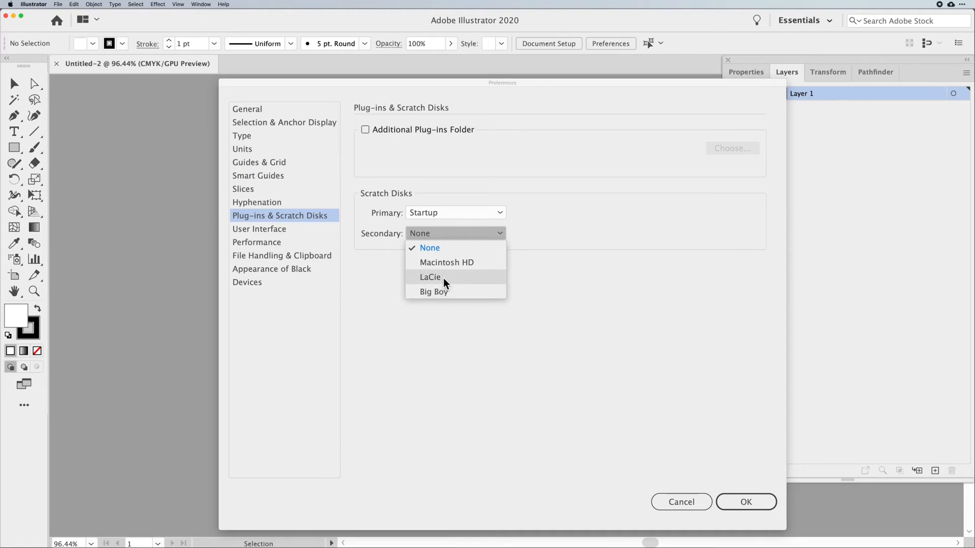
{"action": "left_click", "coordinate": [606, 217]}
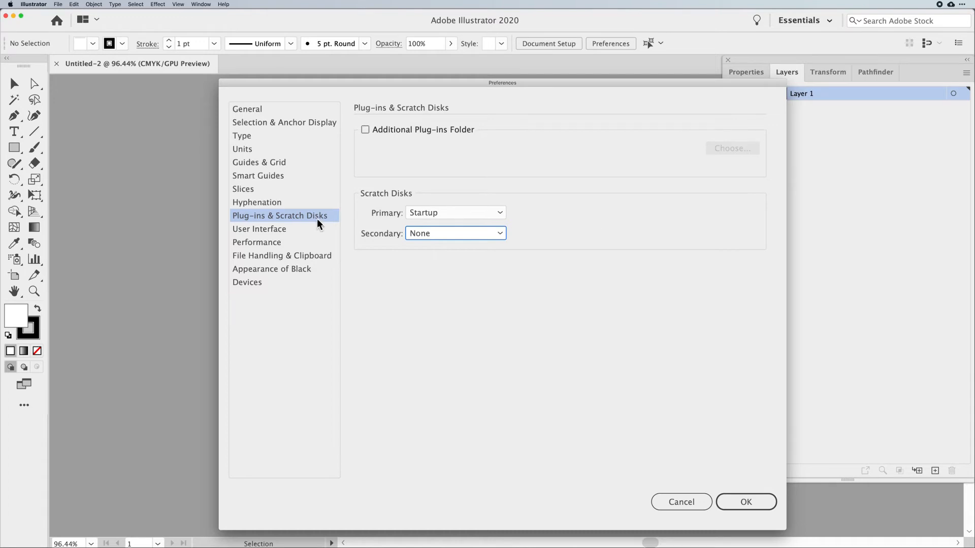
Step: Try the darker brightness levels in the User Interface preferences and return to the lightest one
{"action": "left_click", "coordinate": [265, 229]}
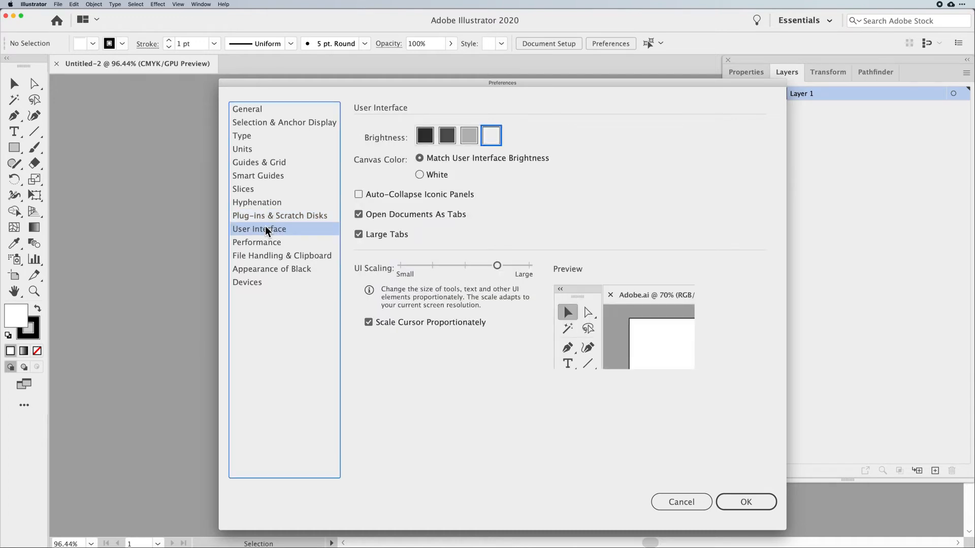
{"action": "left_click", "coordinate": [426, 135]}
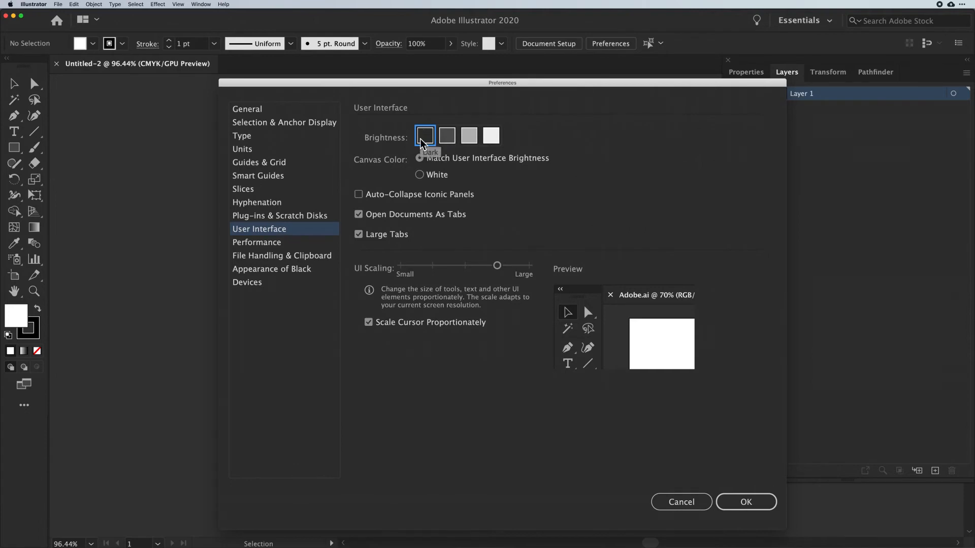
{"action": "left_click", "coordinate": [448, 139]}
{"action": "left_click", "coordinate": [471, 138]}
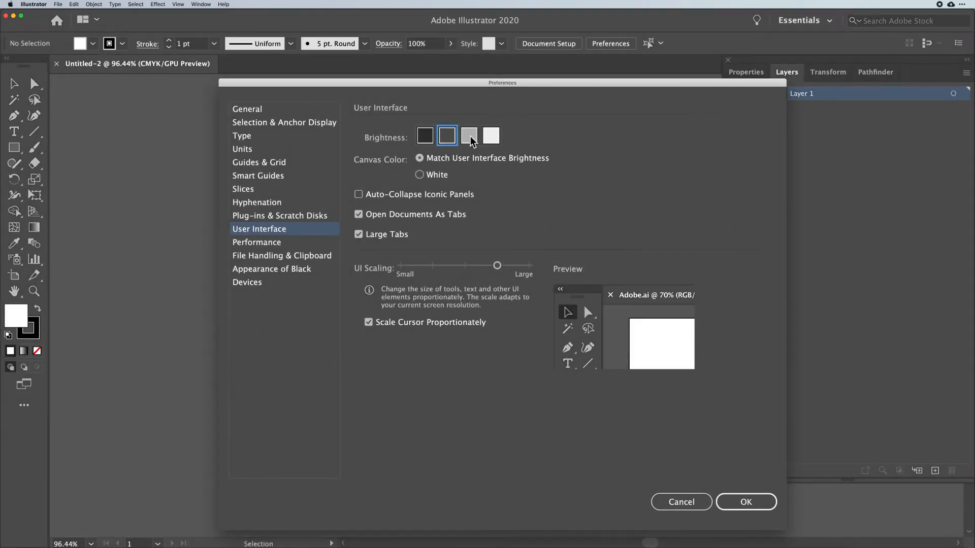
{"action": "left_click", "coordinate": [490, 139]}
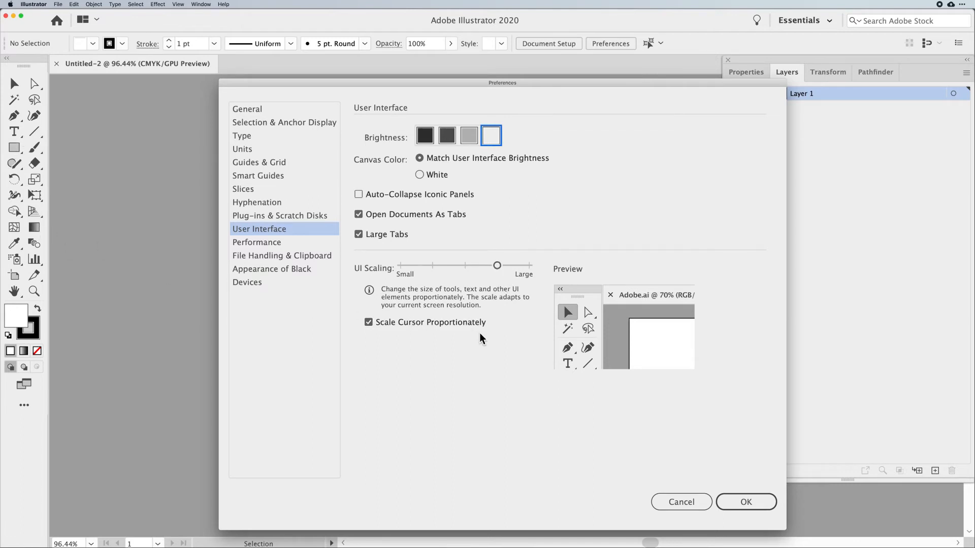
Step: Review the Performance, File Handling & Clipboard, Appearance of Black and Devices preferences, including the cloud document auto-save intervals
{"action": "left_click", "coordinate": [260, 243]}
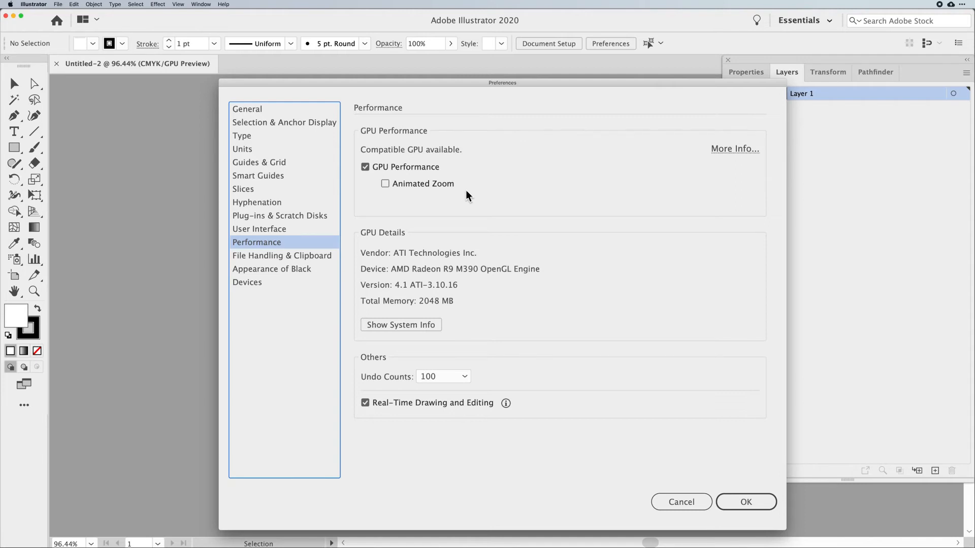
{"action": "left_click", "coordinate": [308, 255]}
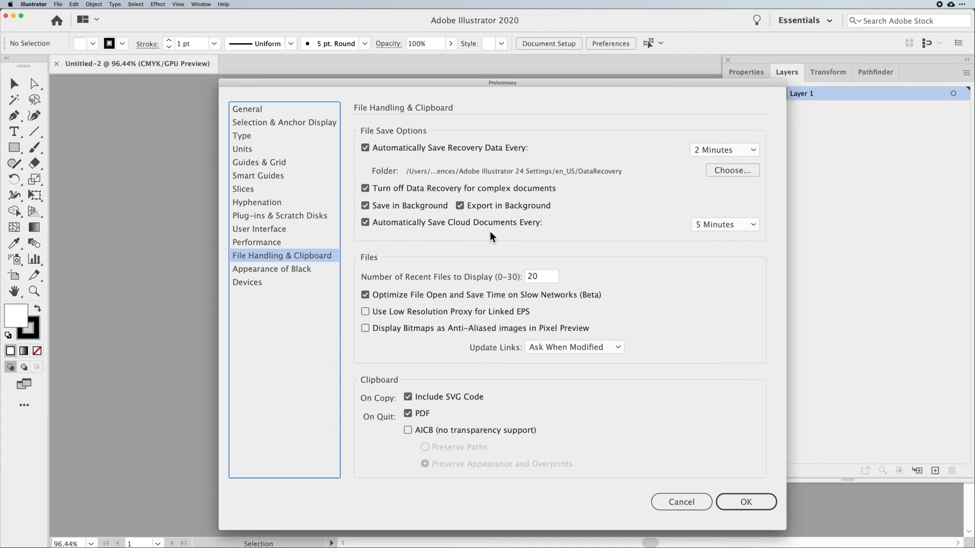
{"action": "left_click", "coordinate": [706, 225]}
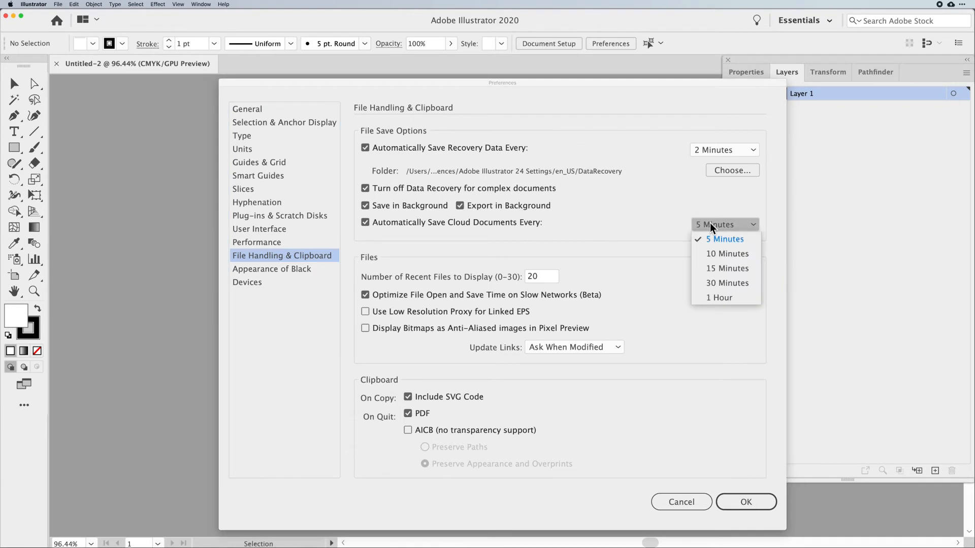
{"action": "left_click", "coordinate": [710, 224]}
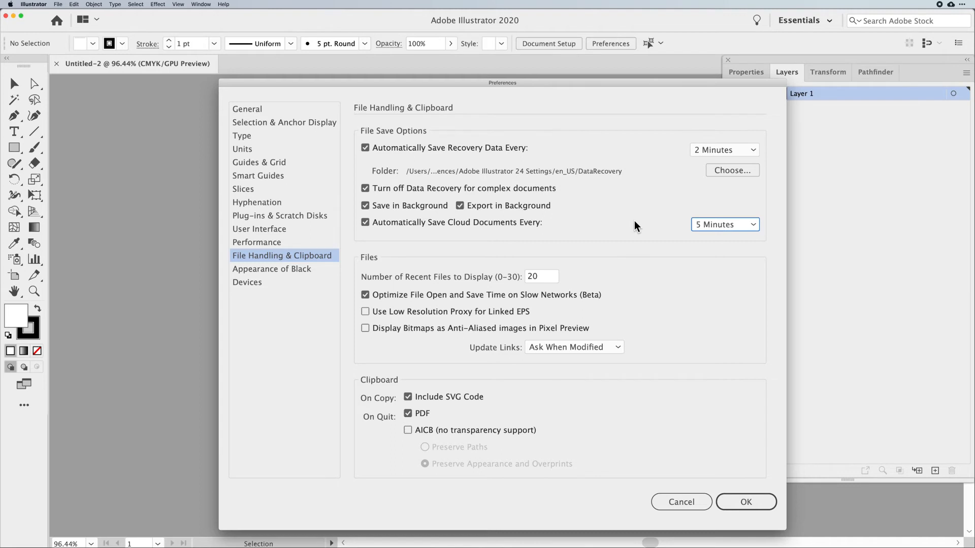
{"action": "left_click", "coordinate": [304, 272]}
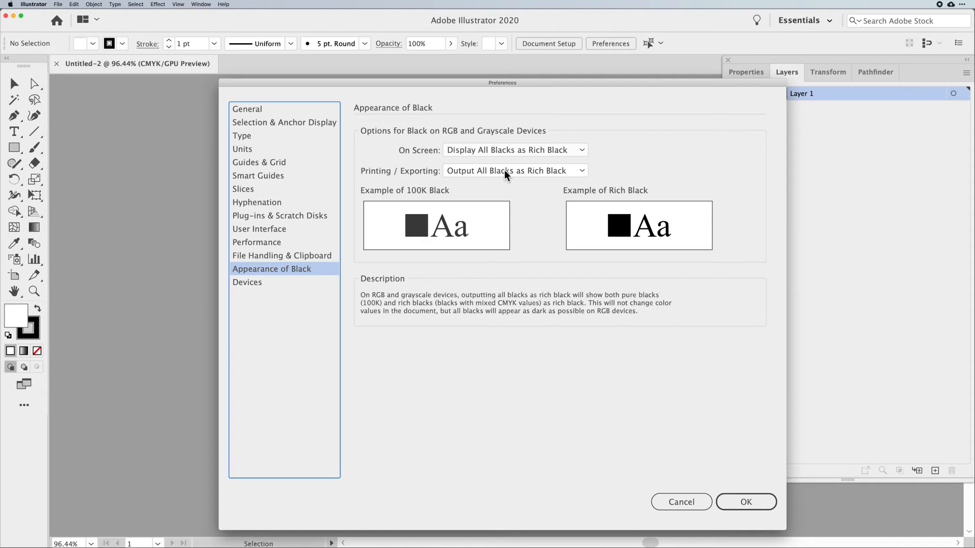
{"action": "left_click", "coordinate": [288, 283]}
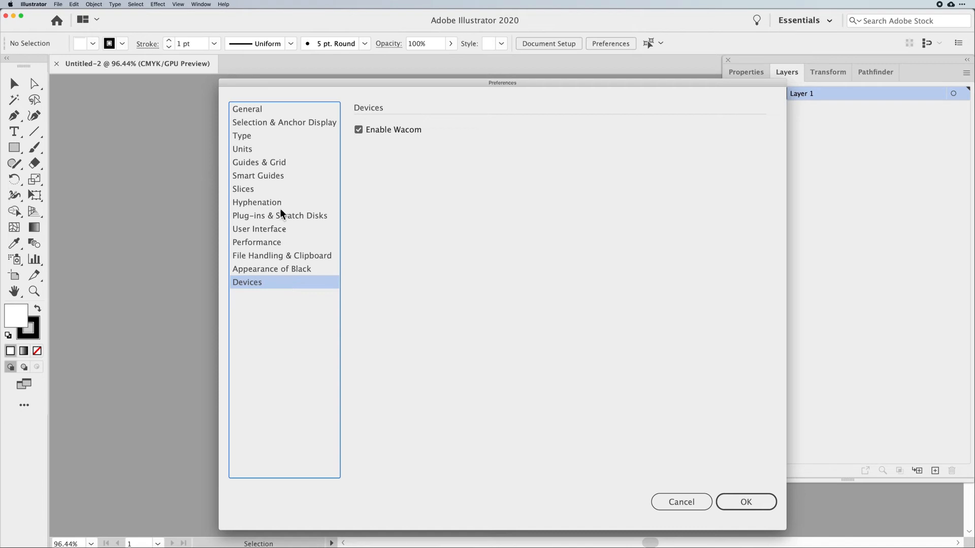
Step: Return to the General preferences and accept the preference settings
{"action": "left_click", "coordinate": [271, 110]}
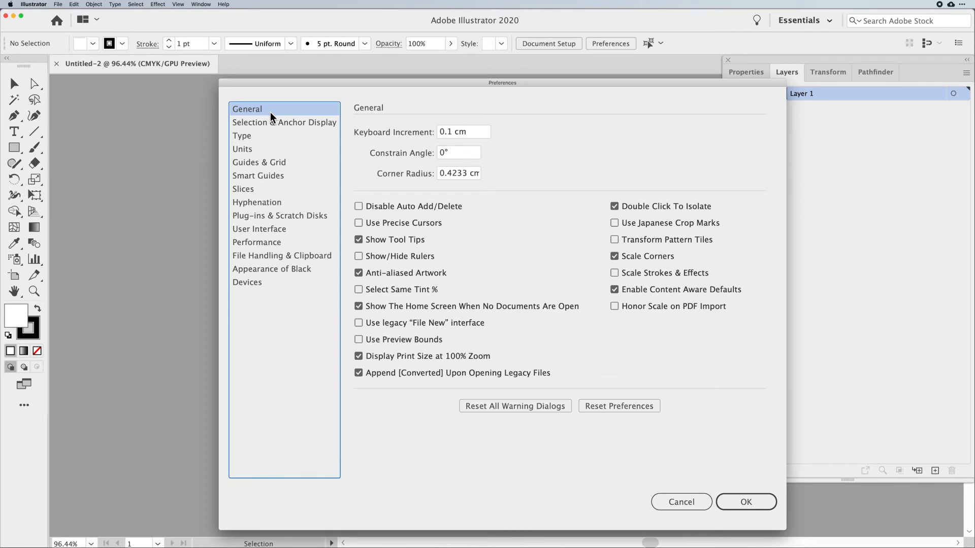
{"action": "left_click", "coordinate": [751, 508]}
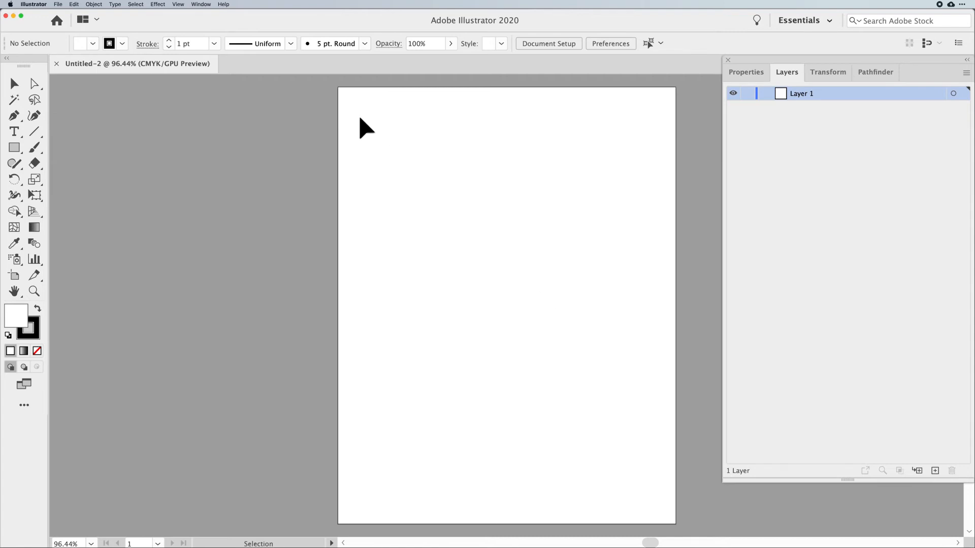
Step: Collapse the tools to a single column and restore the two-column layout
{"action": "left_click", "coordinate": [8, 59]}
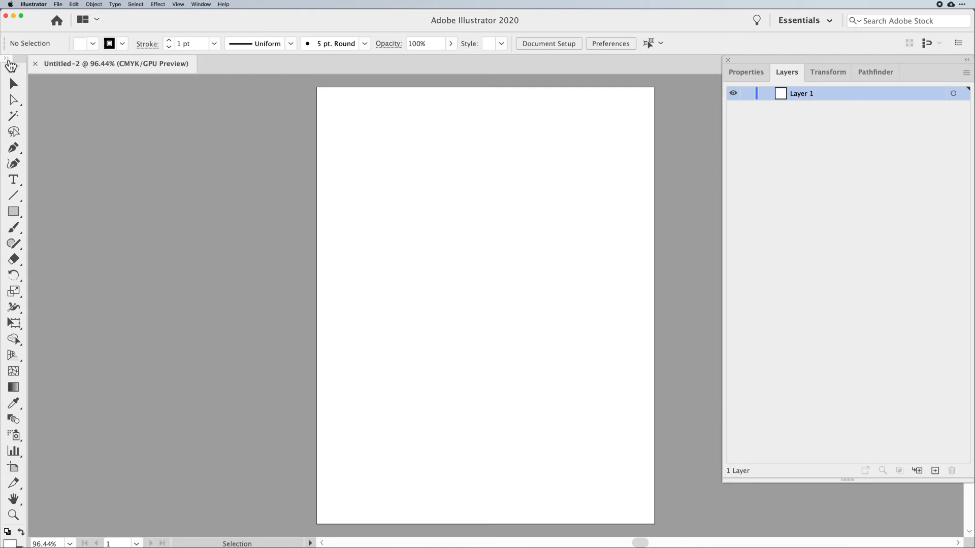
{"action": "left_click", "coordinate": [7, 59]}
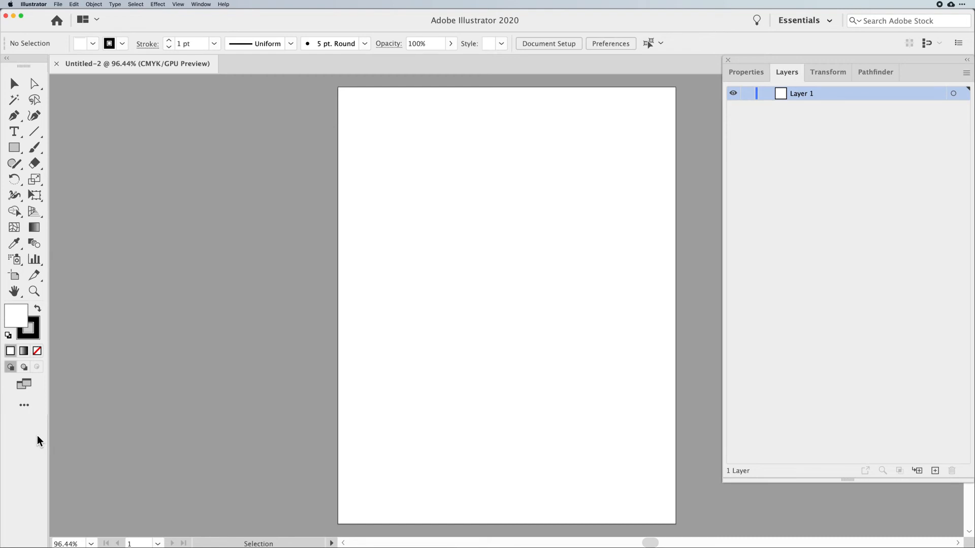
Step: Switch the workspace to the Essentials Classic preset
{"action": "left_click", "coordinate": [207, 4]}
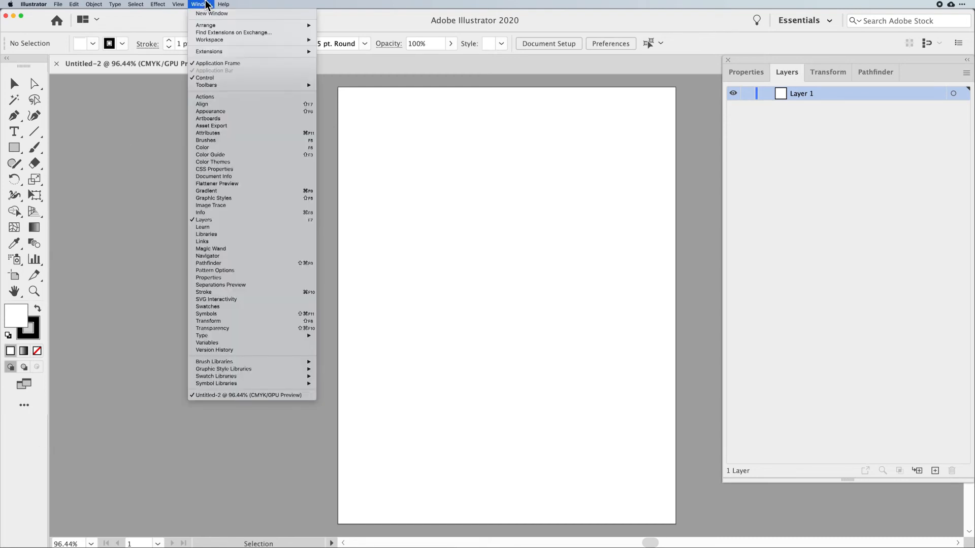
{"action": "mouse_move", "coordinate": [209, 39]}
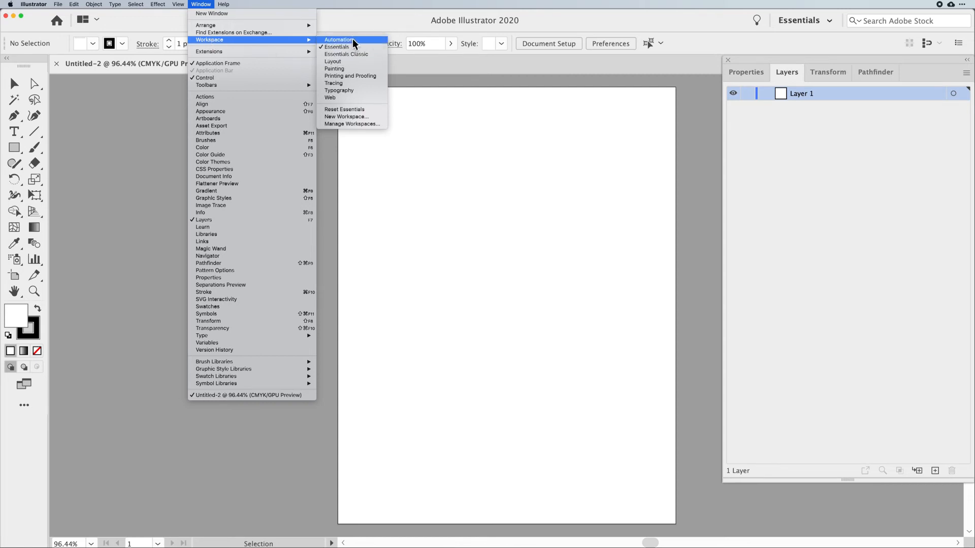
{"action": "left_click", "coordinate": [345, 54]}
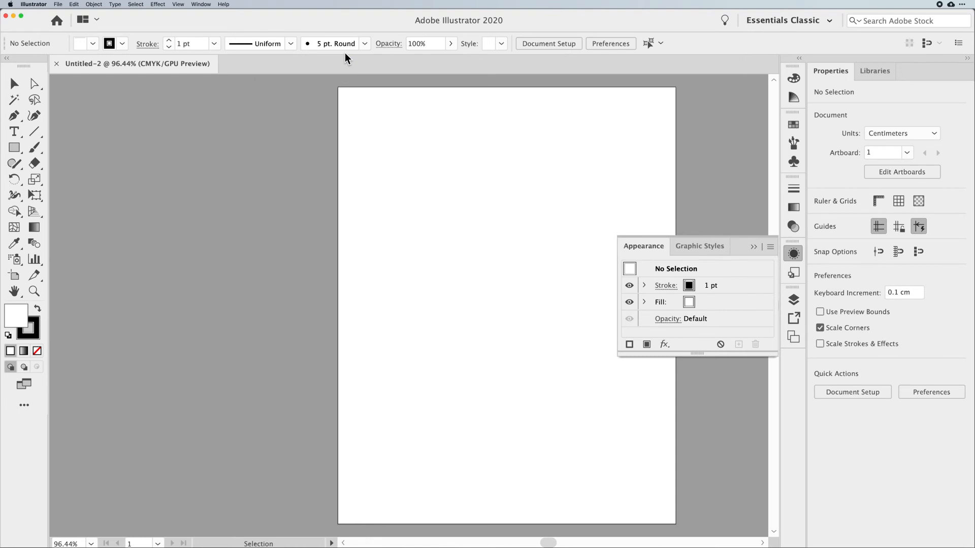
Step: Switch the workspace to the Typography preset
{"action": "left_click", "coordinate": [197, 5]}
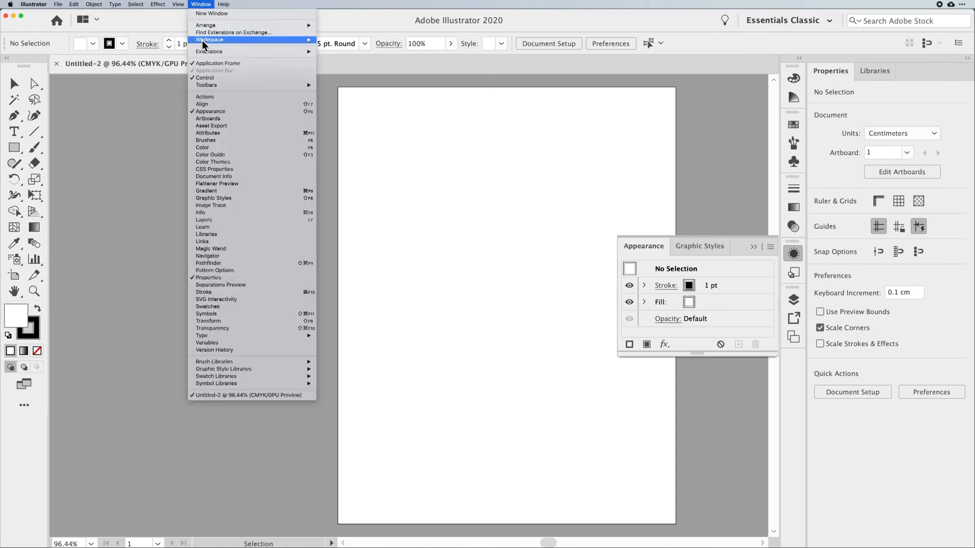
{"action": "left_click", "coordinate": [357, 90]}
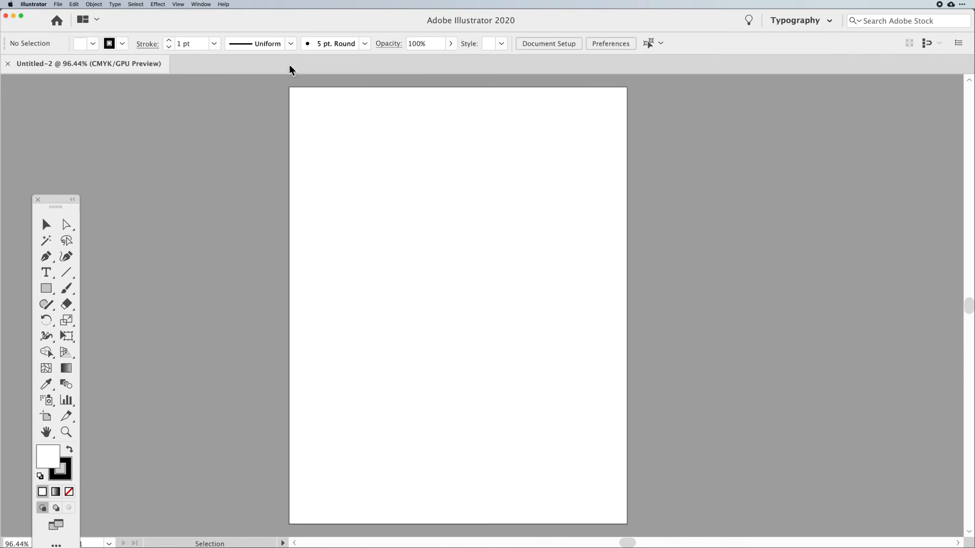
Step: Switch the workspace to the Web preset
{"action": "left_click", "coordinate": [202, 4]}
{"action": "mouse_move", "coordinate": [210, 40]}
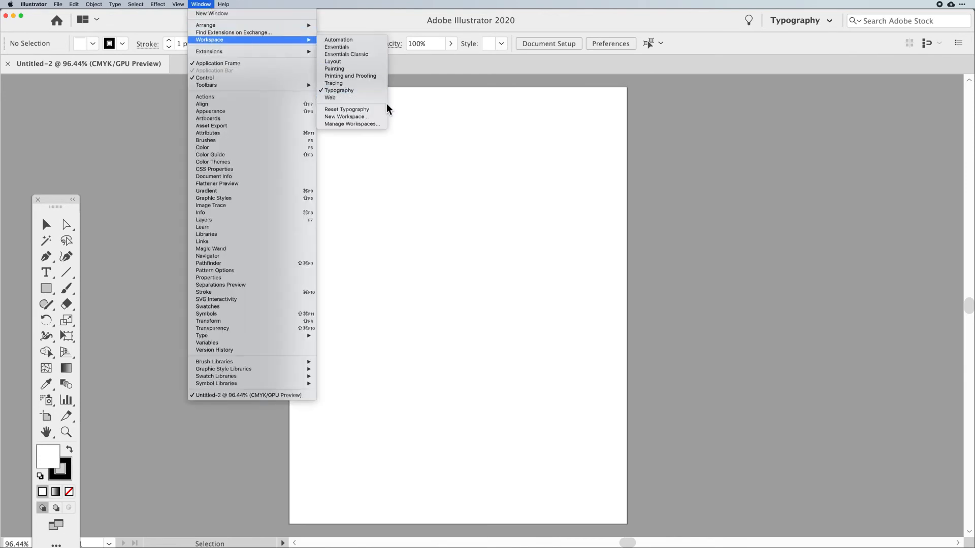
{"action": "left_click", "coordinate": [363, 98]}
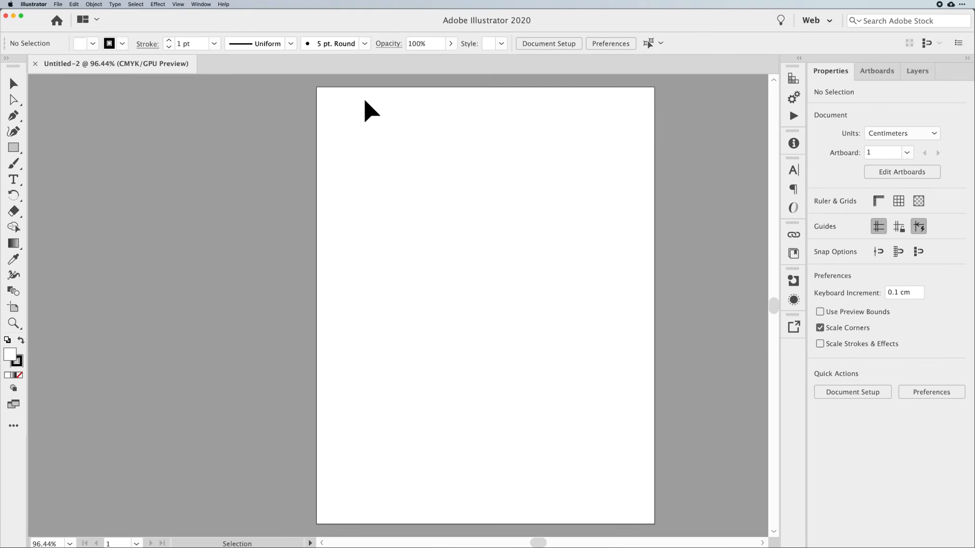
{"action": "left_click", "coordinate": [202, 4]}
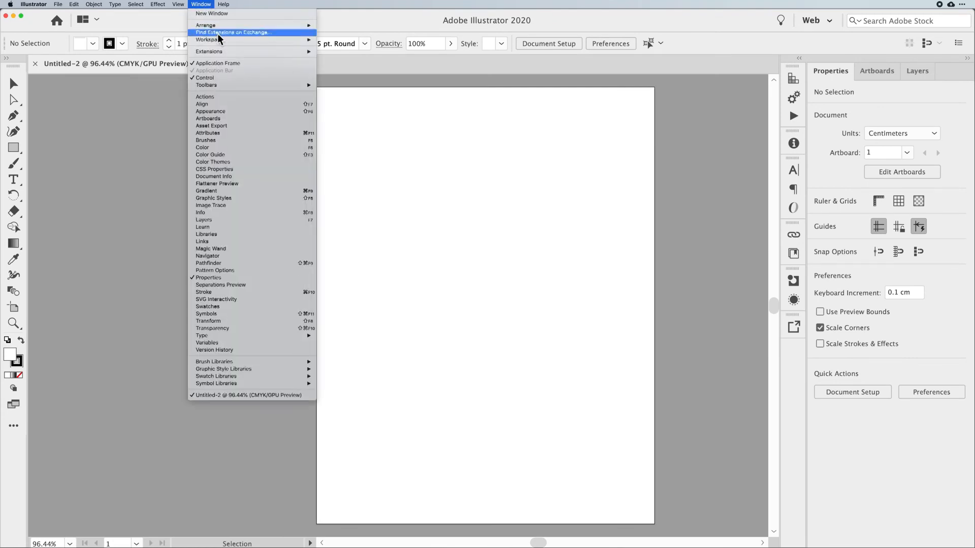
{"action": "left_click", "coordinate": [206, 4]}
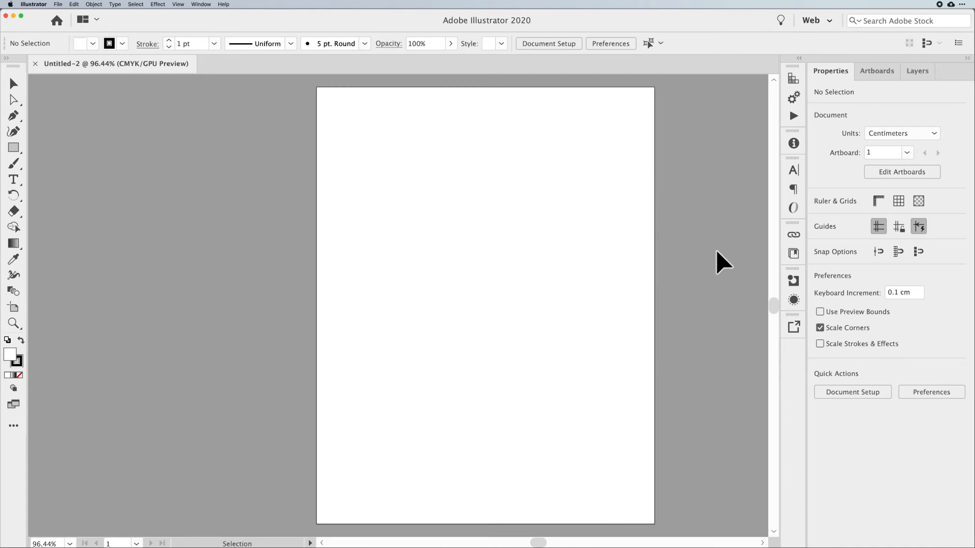
{"action": "left_click", "coordinate": [201, 4]}
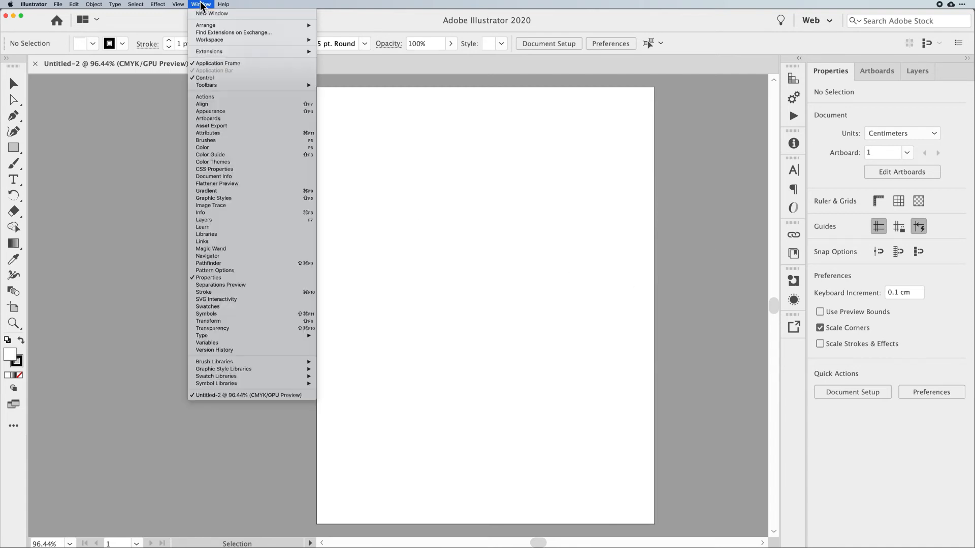
{"action": "left_click", "coordinate": [201, 5]}
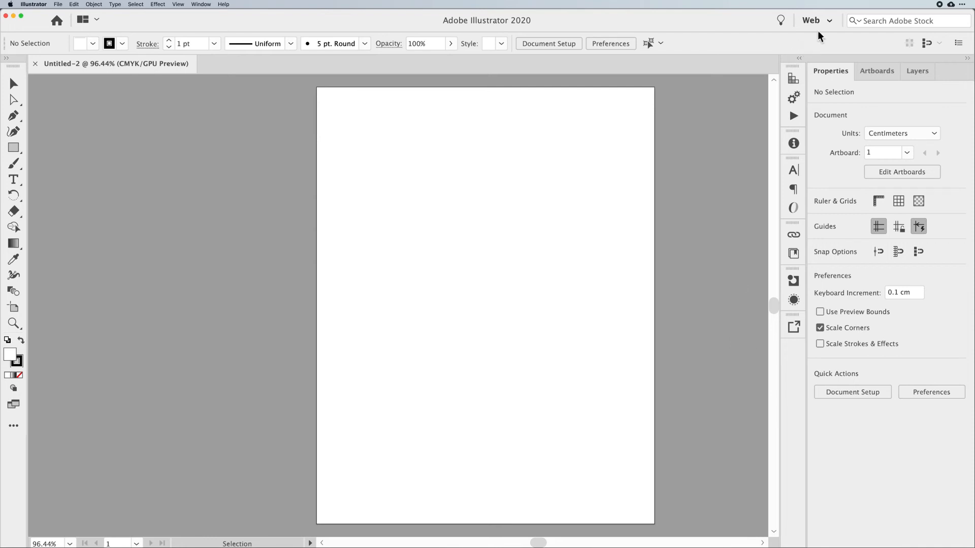
Step: Switch the workspace to the Essentials preset
{"action": "left_click", "coordinate": [828, 21]}
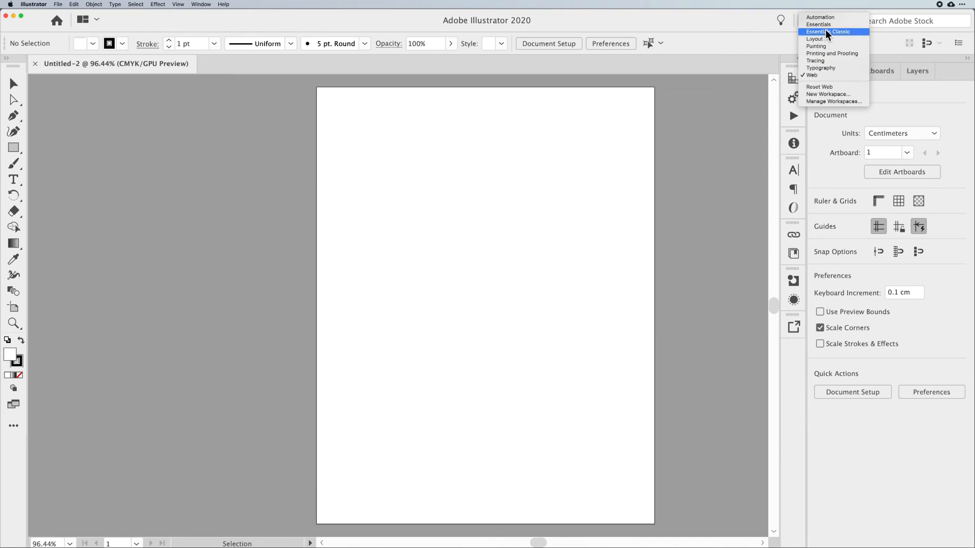
{"action": "left_click", "coordinate": [829, 25]}
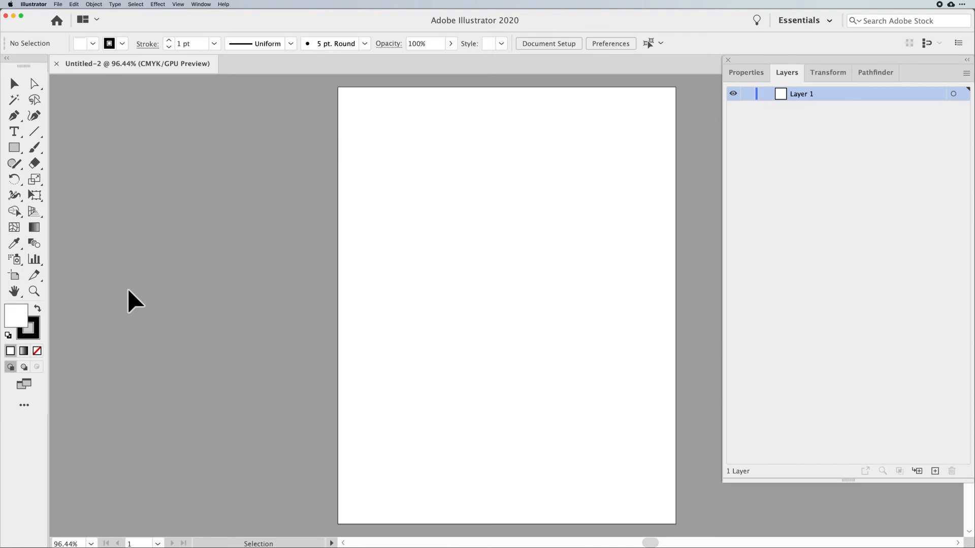
Step: Examine the complete list of available tools in the toolbar's All Tools drawer, from Select to Navigate, and close it
{"action": "left_click", "coordinate": [23, 407]}
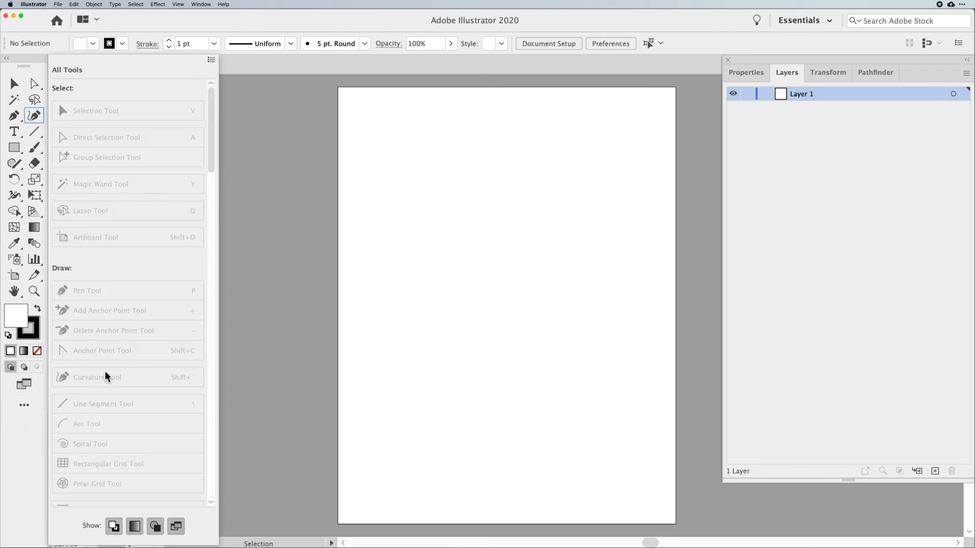
{"action": "scroll", "coordinate": [167, 372], "scroll_direction": "down", "scroll_amount": 10}
{"action": "scroll", "coordinate": [166, 367], "scroll_direction": "up", "scroll_amount": 10}
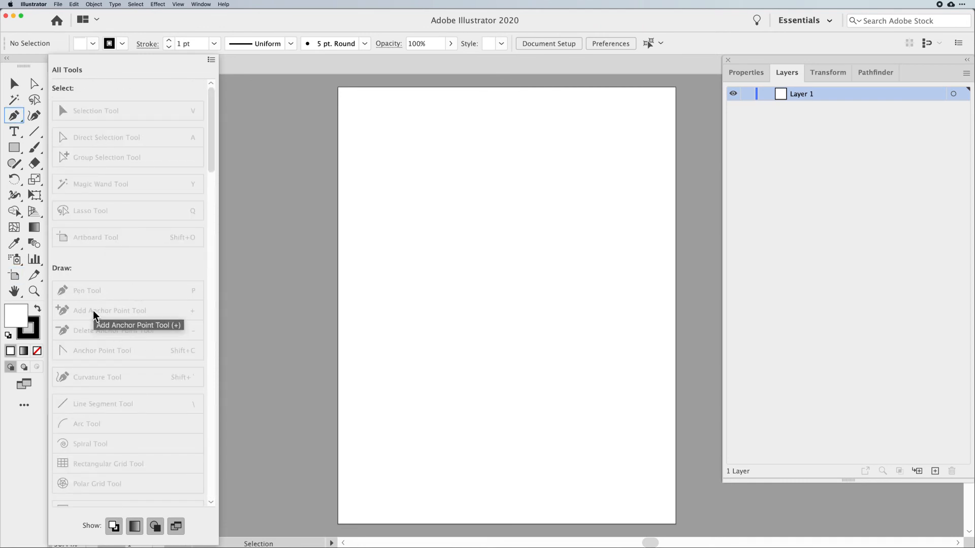
{"action": "scroll", "coordinate": [94, 315], "scroll_direction": "down", "scroll_amount": 15}
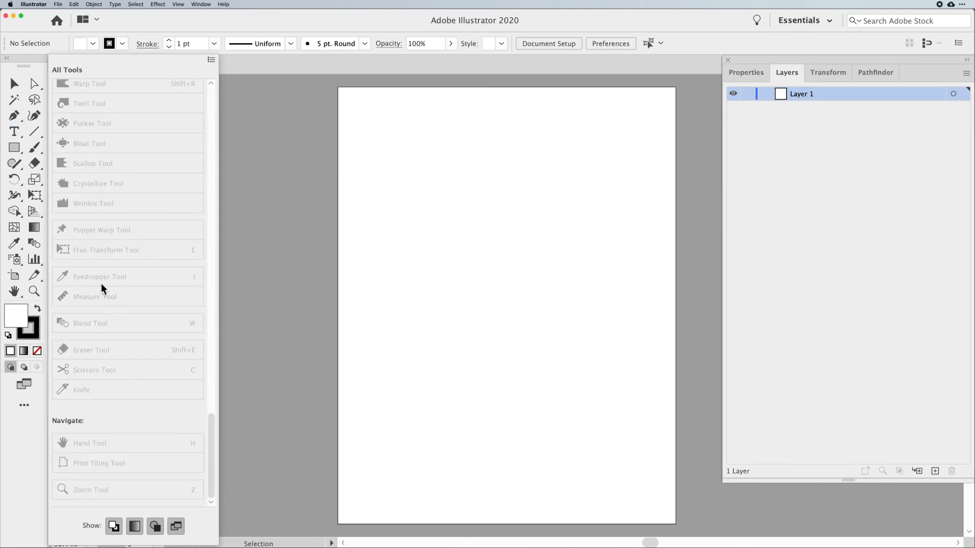
{"action": "scroll", "coordinate": [107, 168], "scroll_direction": "up", "scroll_amount": 15}
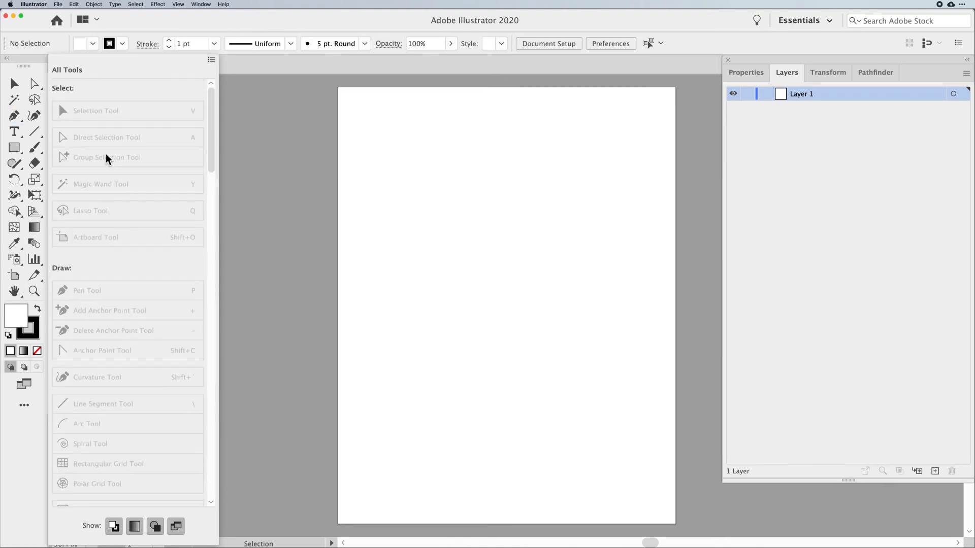
{"action": "left_click", "coordinate": [98, 110]}
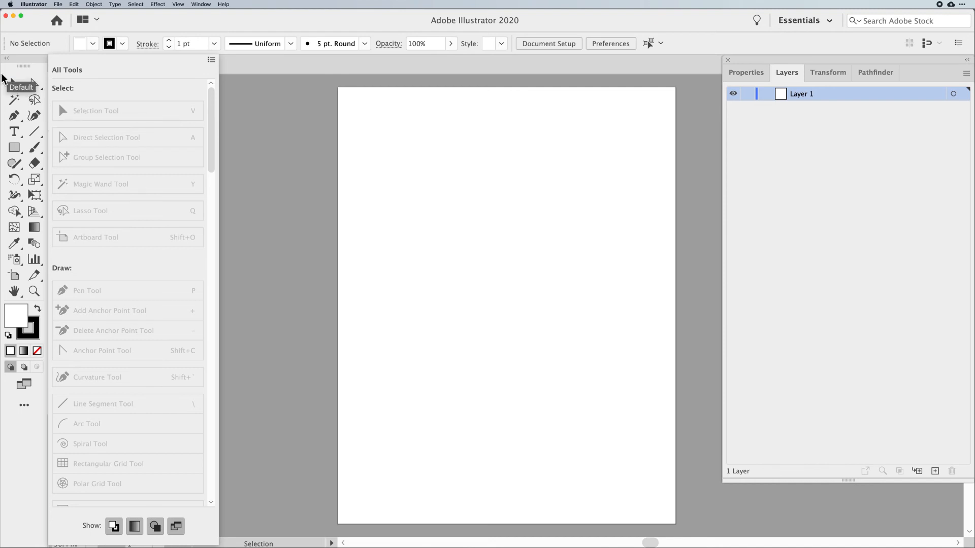
{"action": "scroll", "coordinate": [128, 229], "scroll_direction": "down", "scroll_amount": 15}
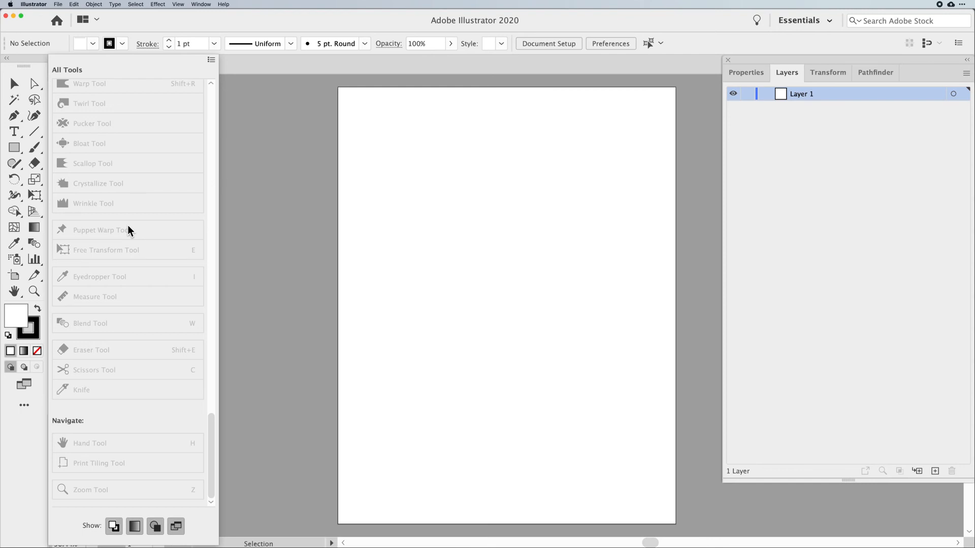
{"action": "scroll", "coordinate": [132, 177], "scroll_direction": "up", "scroll_amount": 15}
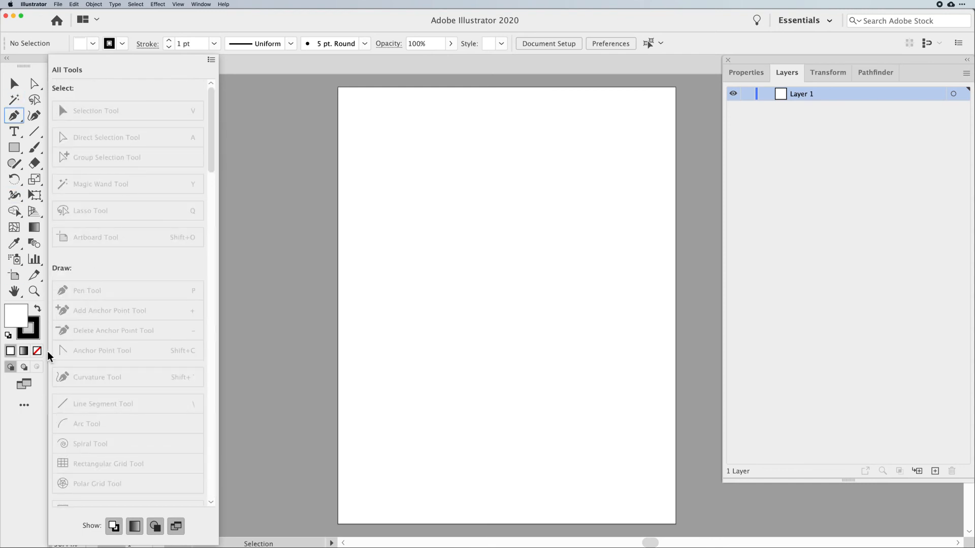
{"action": "left_click", "coordinate": [23, 483]}
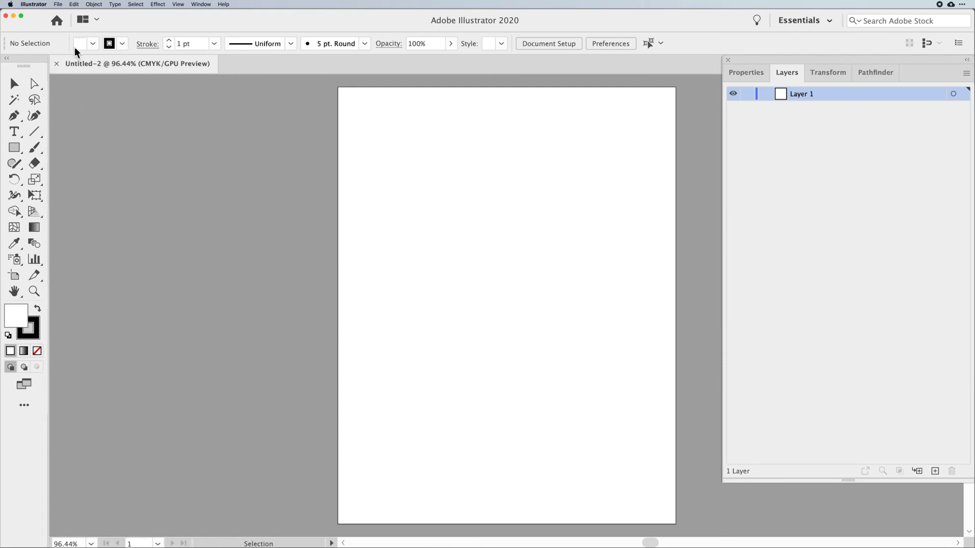
Step: Switch the toolbar to the Basic set and restore the Advanced set
{"action": "left_click", "coordinate": [201, 4]}
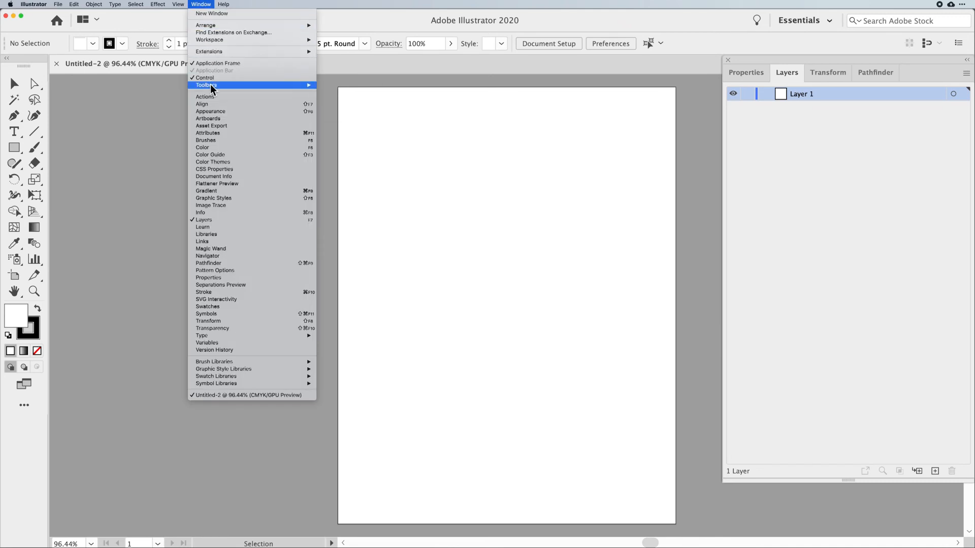
{"action": "mouse_move", "coordinate": [210, 86]}
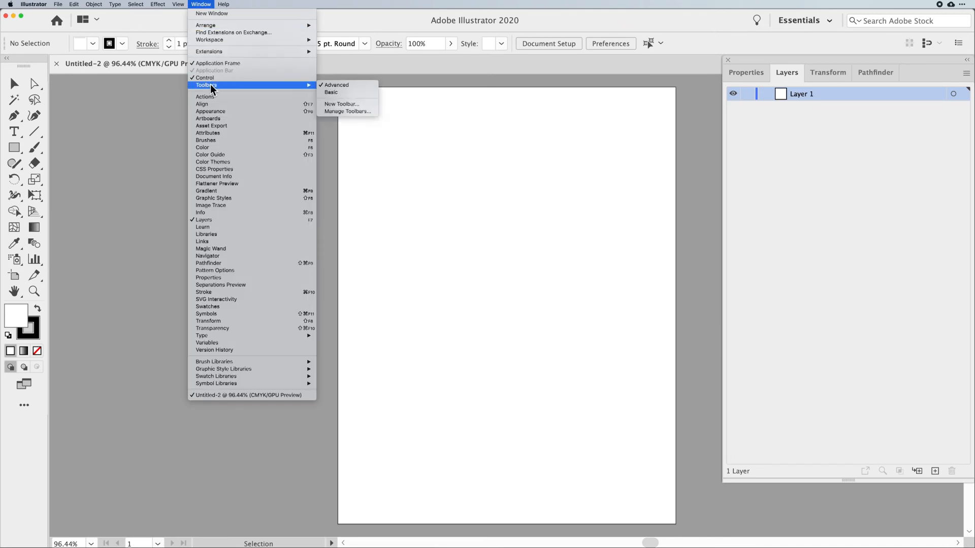
{"action": "left_click", "coordinate": [333, 93]}
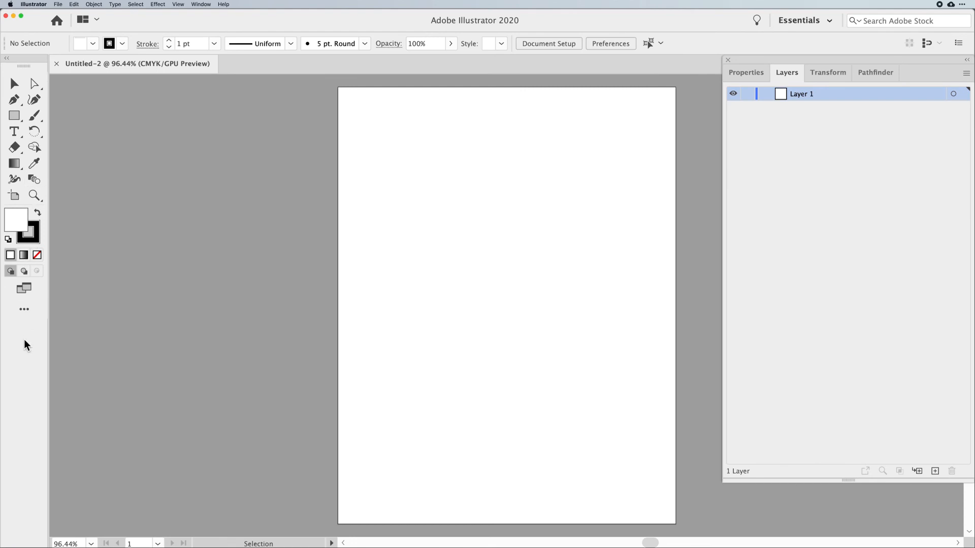
{"action": "left_click", "coordinate": [201, 4]}
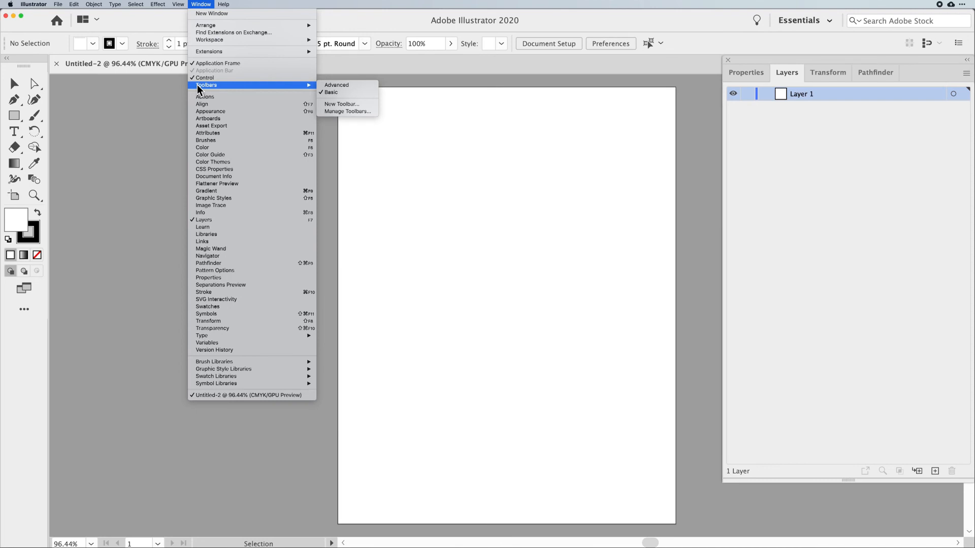
{"action": "left_click", "coordinate": [355, 84]}
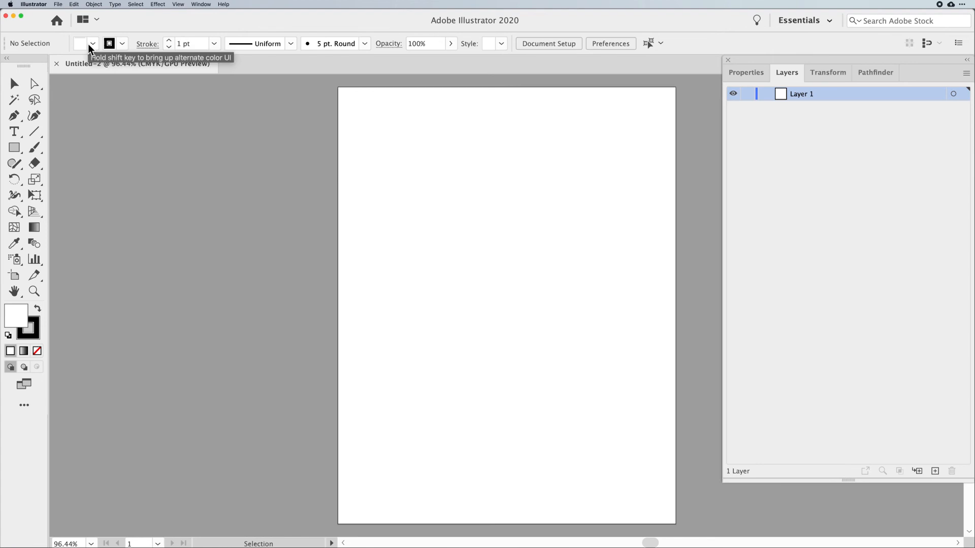
Step: Hide the Control bar above the document and show it again
{"action": "left_click", "coordinate": [203, 5]}
{"action": "left_click", "coordinate": [209, 74]}
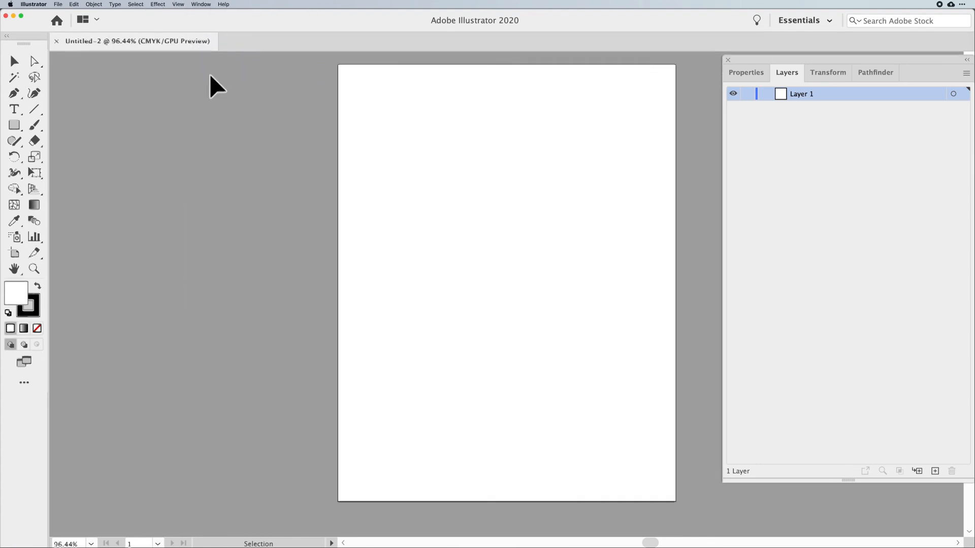
{"action": "left_click", "coordinate": [209, 4]}
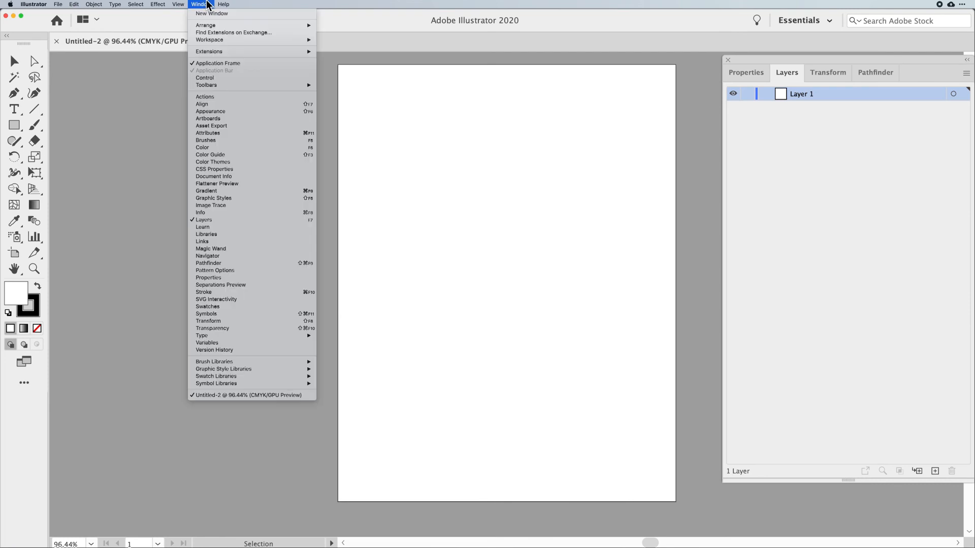
{"action": "left_click", "coordinate": [203, 77]}
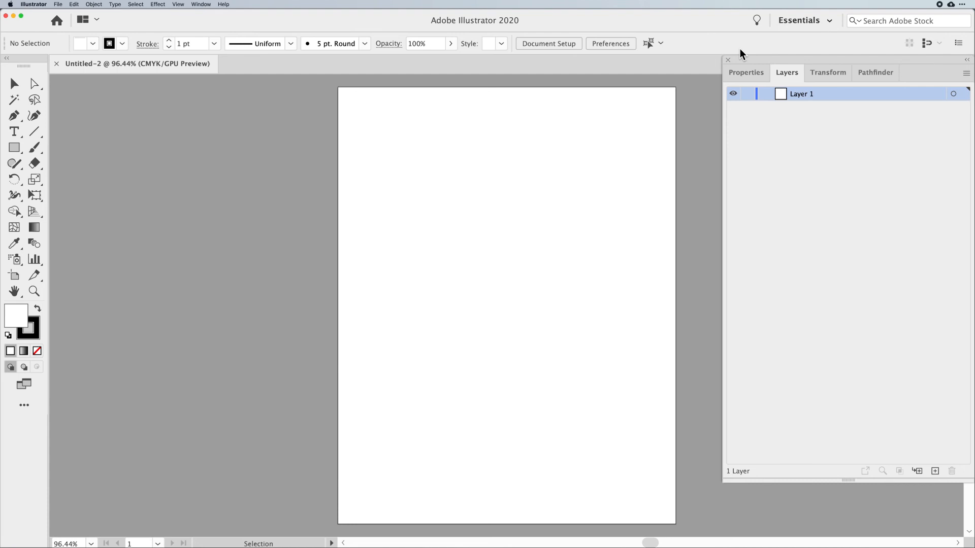
Step: Bring the Properties panel to the front and move its floating panel group clear of the artboard
{"action": "left_click", "coordinate": [746, 73]}
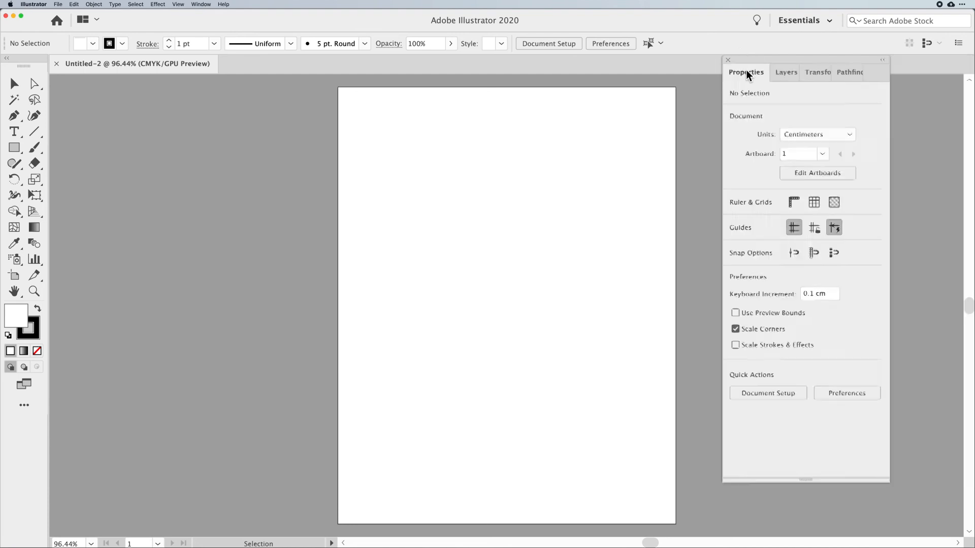
{"action": "left_click_drag", "start_coordinate": [757, 57], "coordinate": [838, 56]}
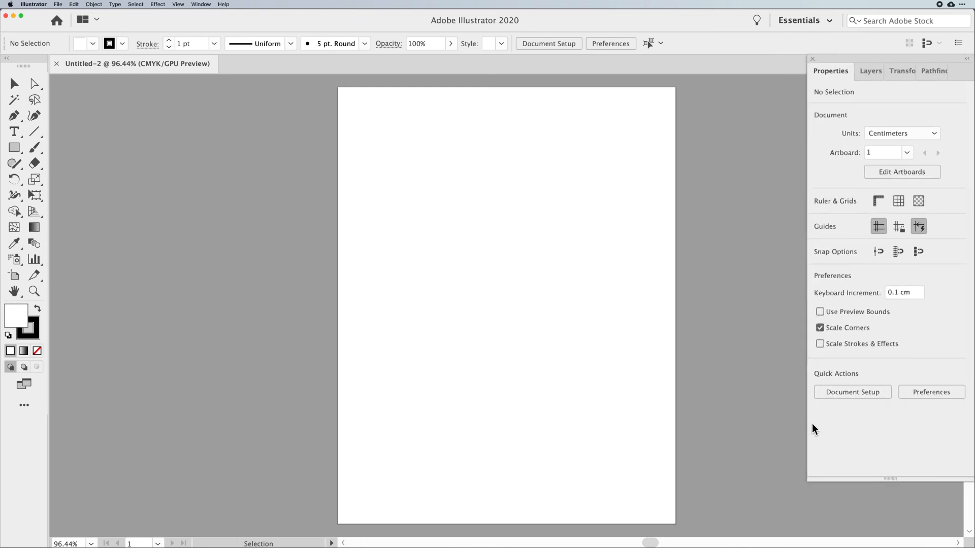
{"action": "left_click", "coordinate": [199, 5]}
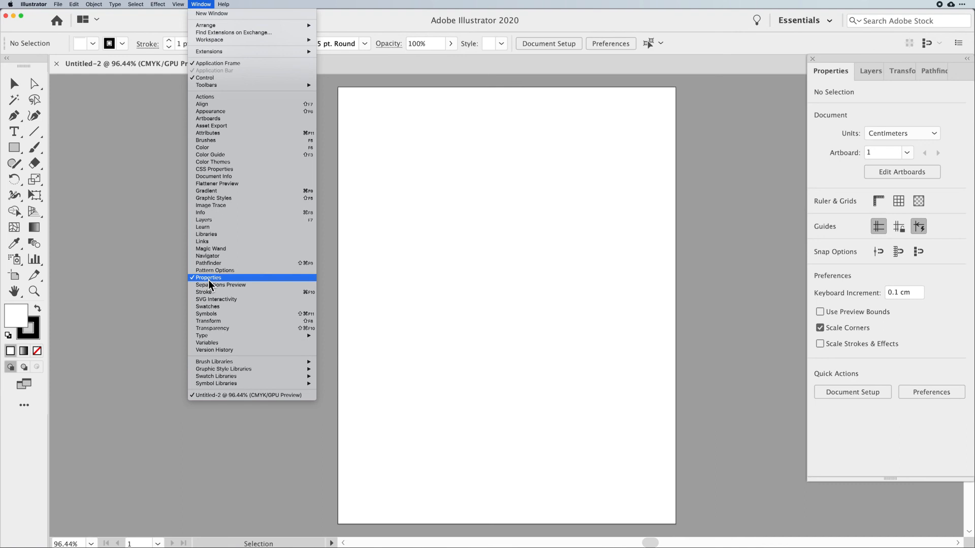
{"action": "left_click", "coordinate": [208, 4]}
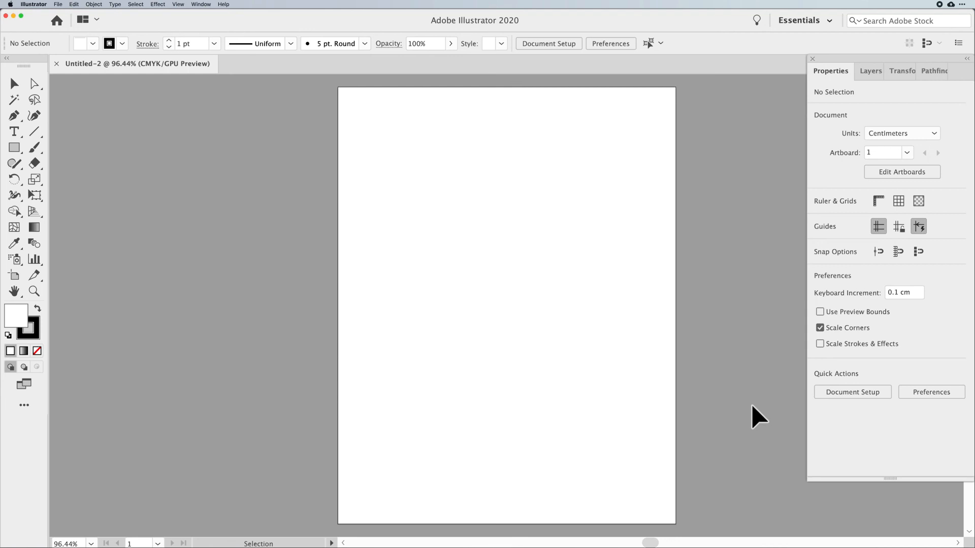
Step: Look through the Layers, Transform and Pathfinder panels in the floating group and return to the Properties panel
{"action": "left_click", "coordinate": [874, 71]}
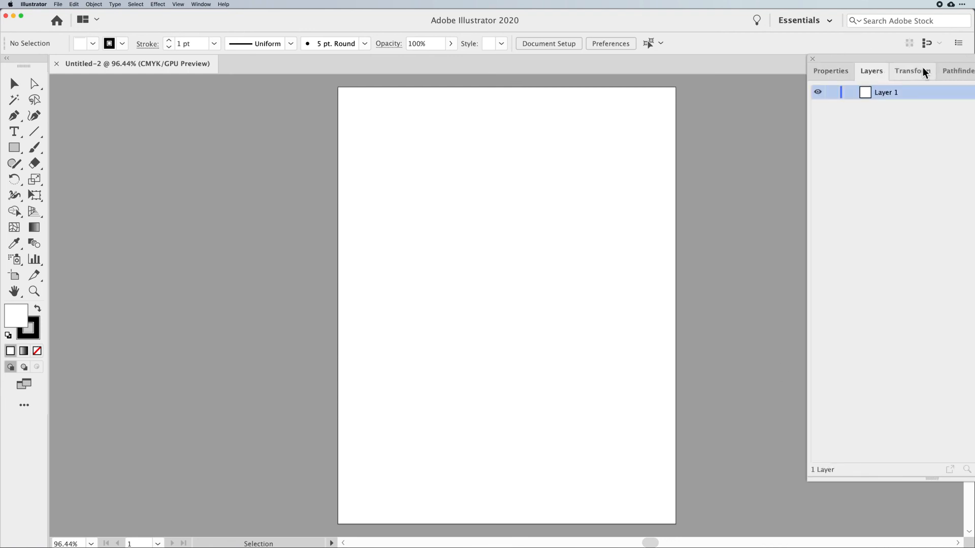
{"action": "left_click", "coordinate": [922, 71]}
{"action": "left_click", "coordinate": [937, 70]}
{"action": "left_click_drag", "start_coordinate": [918, 59], "coordinate": [925, 59]}
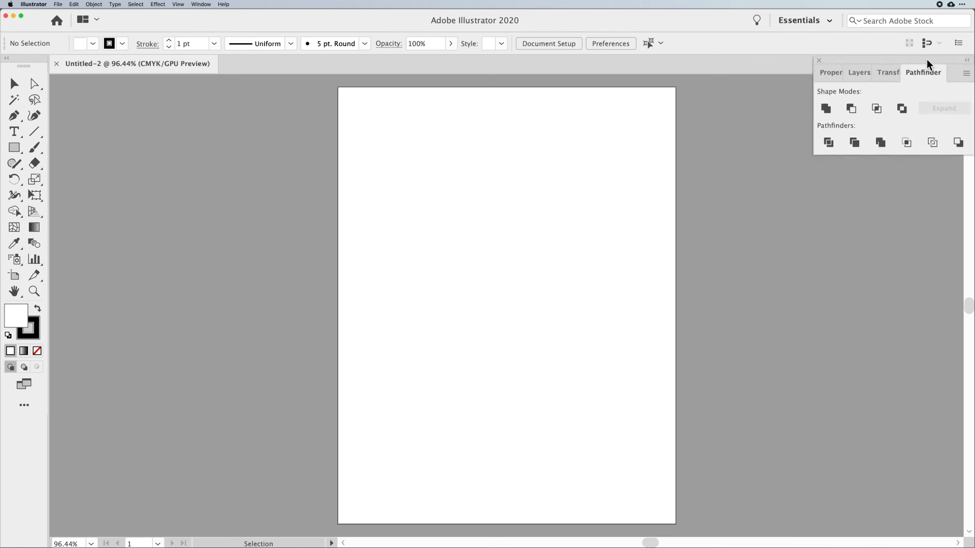
{"action": "left_click", "coordinate": [831, 77]}
Step: Open the Info panel, place it beside the Properties panel group, and close it
{"action": "left_click", "coordinate": [200, 4]}
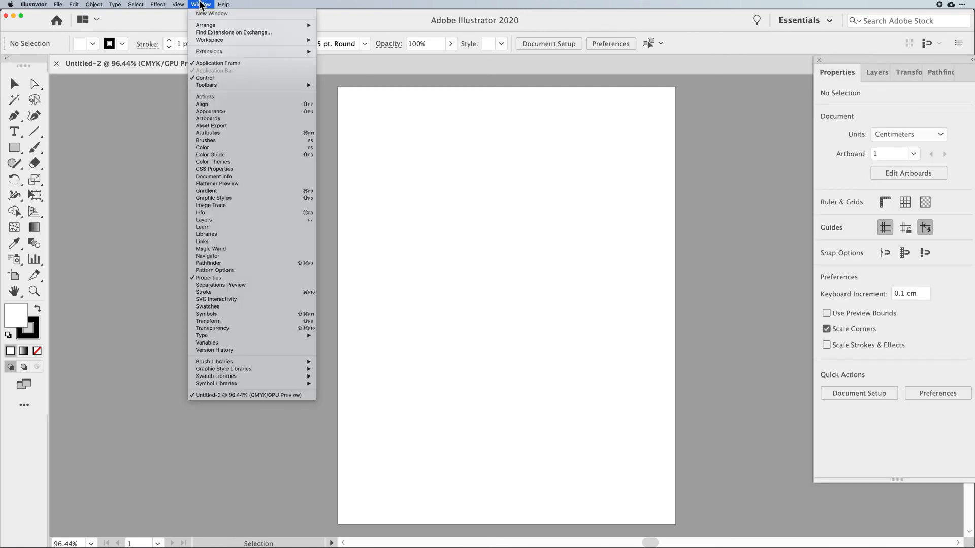
{"action": "left_click", "coordinate": [200, 212]}
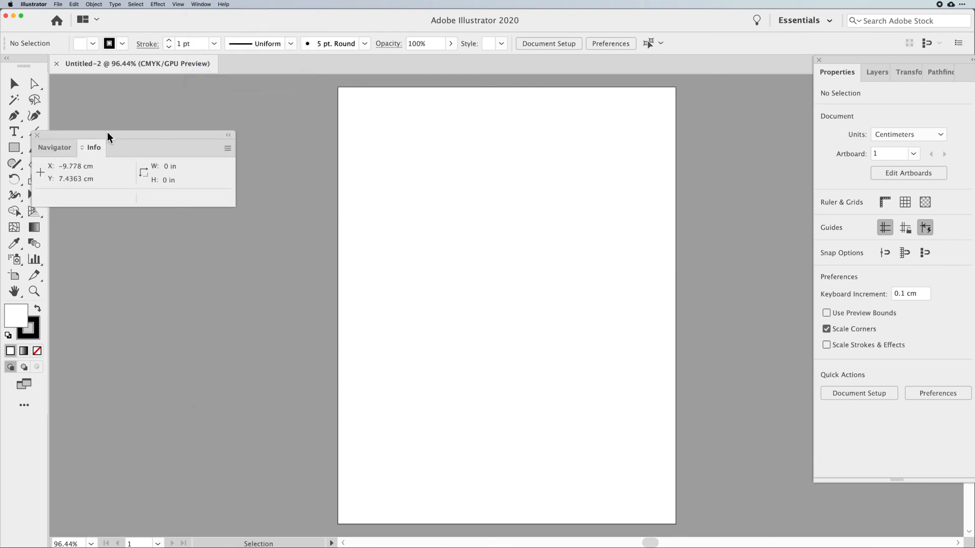
{"action": "left_click_drag", "start_coordinate": [111, 134], "coordinate": [684, 56]}
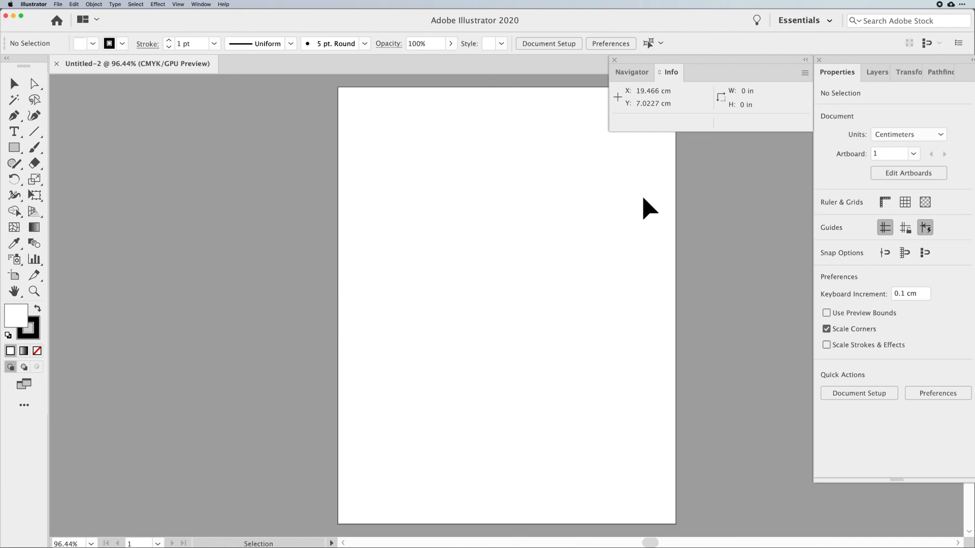
{"action": "left_click", "coordinate": [615, 60]}
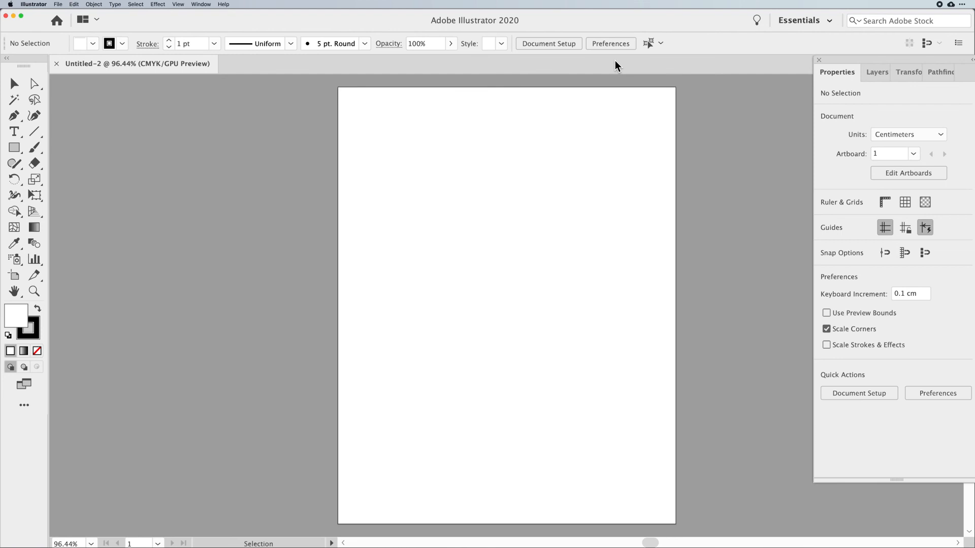